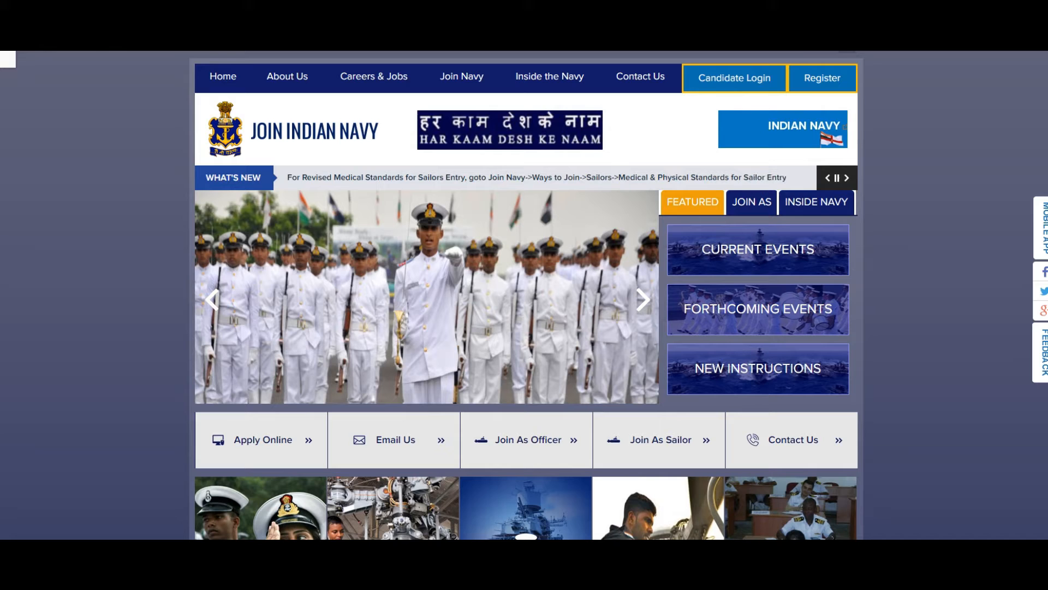
# Step: On the registration page, choose the option to register without Aadhaar
pyautogui.moveTo(784, 55)
pyautogui.mouseDown()
pyautogui.moveTo(824, 91)
pyautogui.moveTo(897, 103)
pyautogui.moveTo(863, 99)
pyautogui.mouseUp()
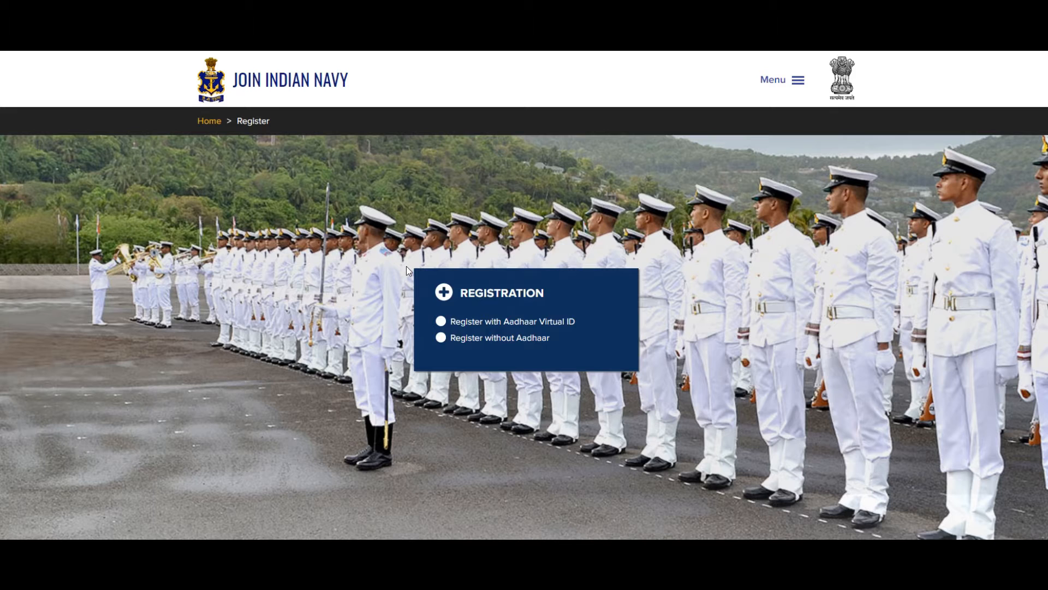
pyautogui.scroll(-1, 518, 272)
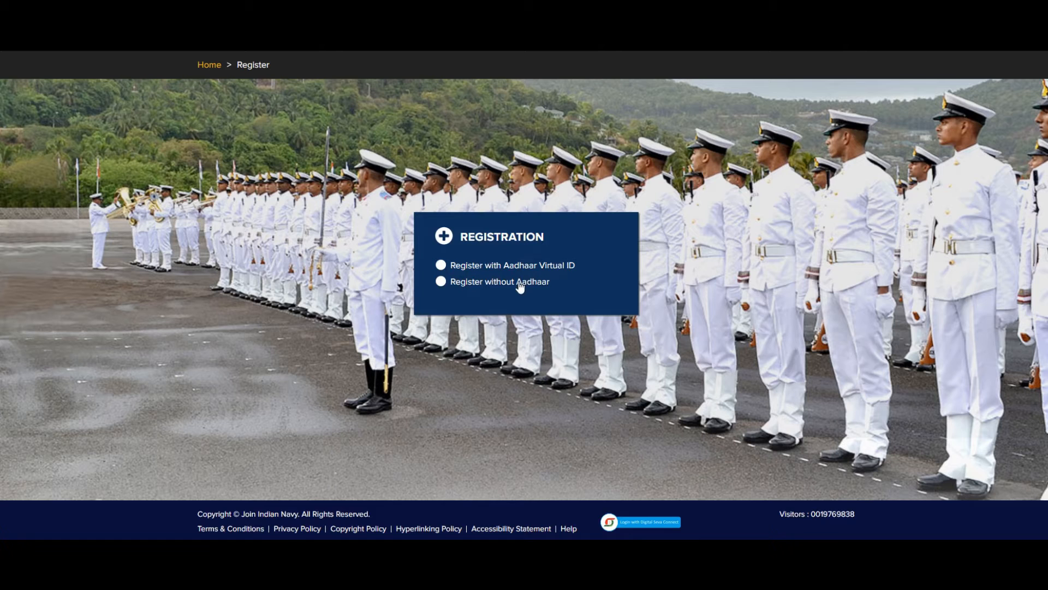
pyautogui.click(459, 283)
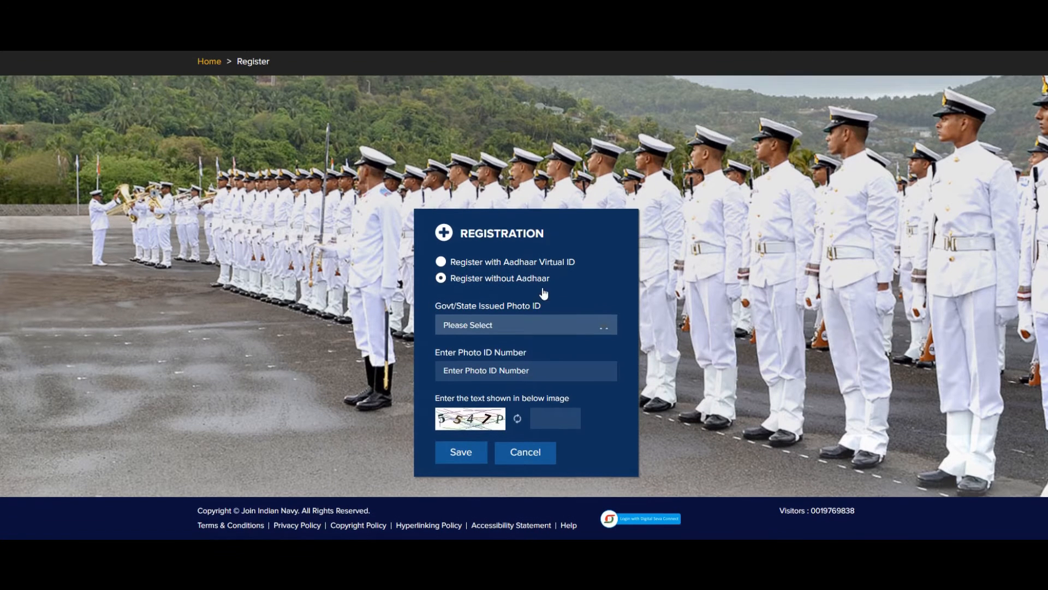
# Step: Select Voter ID as the photo ID type and enter the Voter ID number
pyautogui.scroll(-1, 518, 284)
pyautogui.click(534, 278)
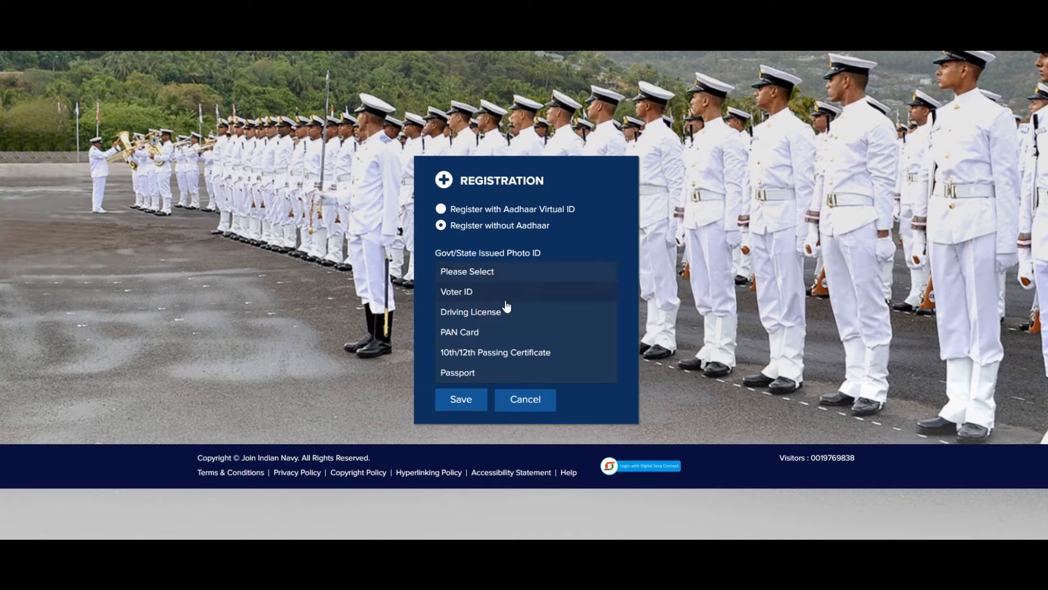
pyautogui.click(475, 293)
pyautogui.click(505, 277)
pyautogui.click(497, 297)
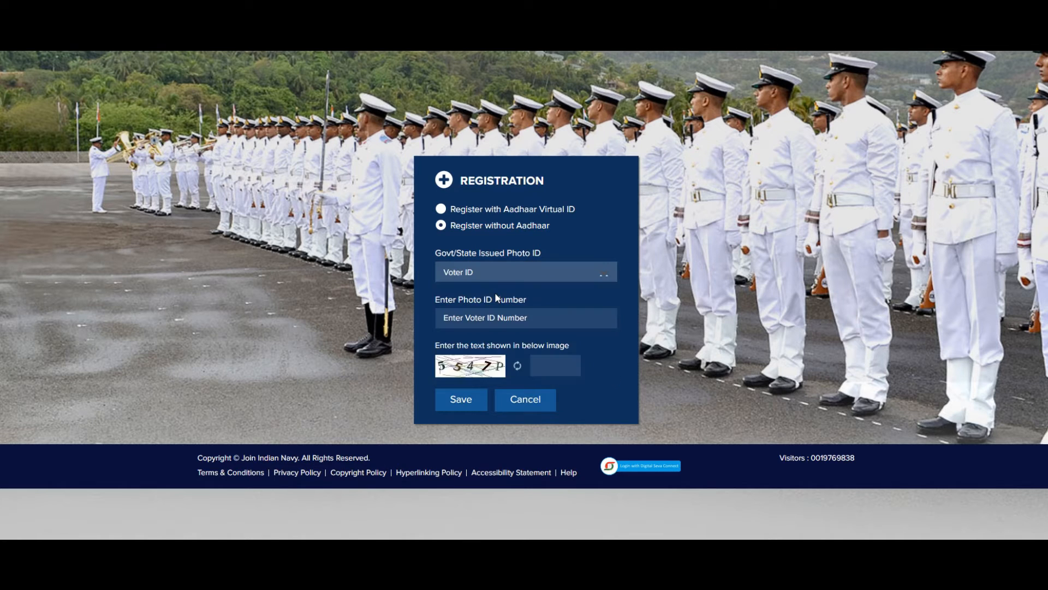
pyautogui.click(528, 325)
# Step: Save the photo ID details and look over the Personal Details form, including Identification Mark 1
pyautogui.click(479, 406)
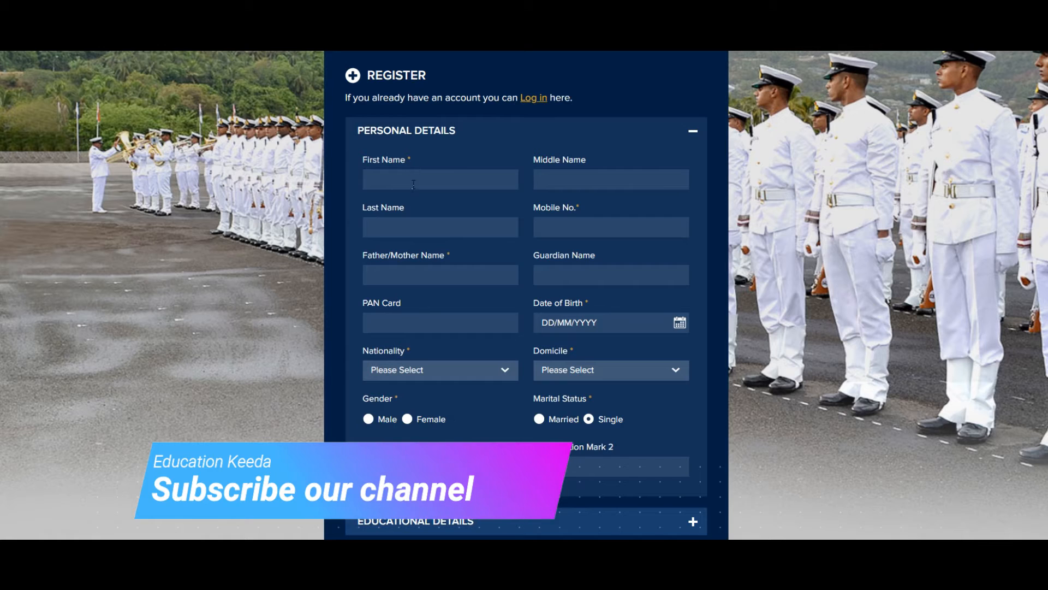
pyautogui.scroll(-1, 451, 254)
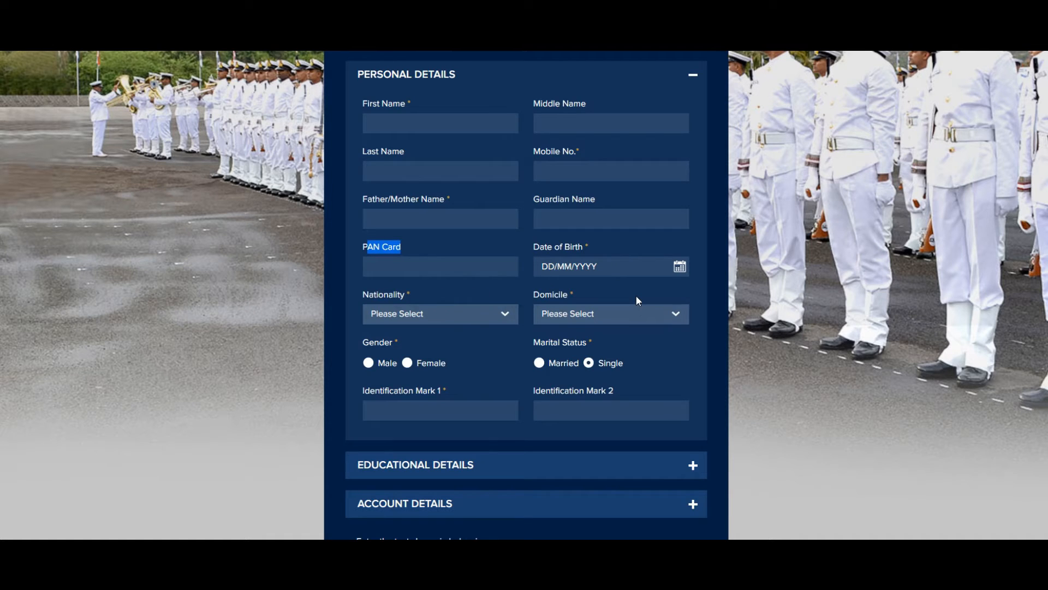
pyautogui.scroll(-1, 482, 320)
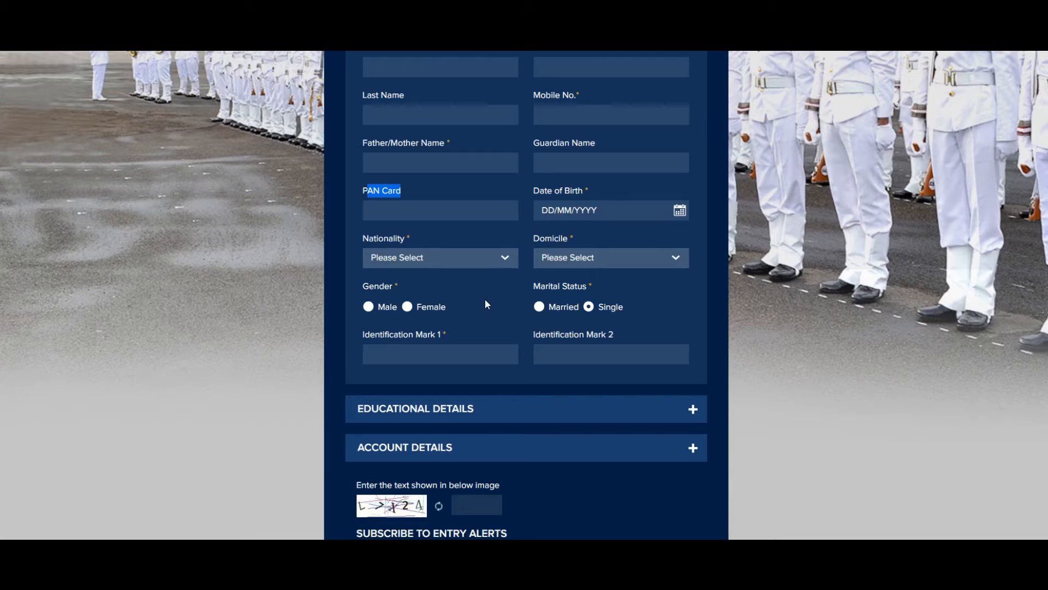
pyautogui.moveTo(364, 338); pyautogui.dragTo(458, 340)
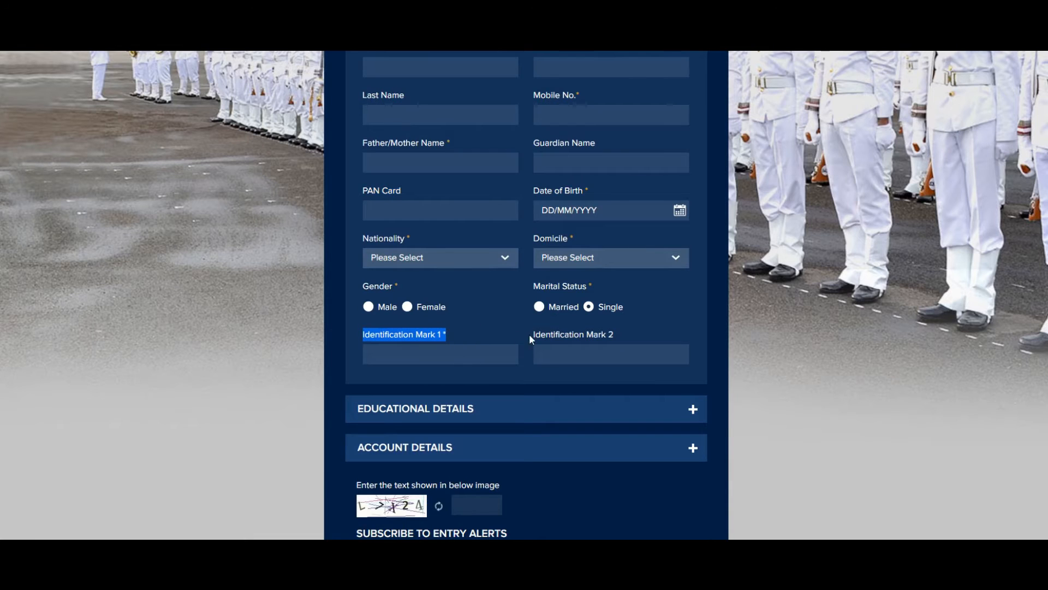
pyautogui.scroll(3, 473, 275)
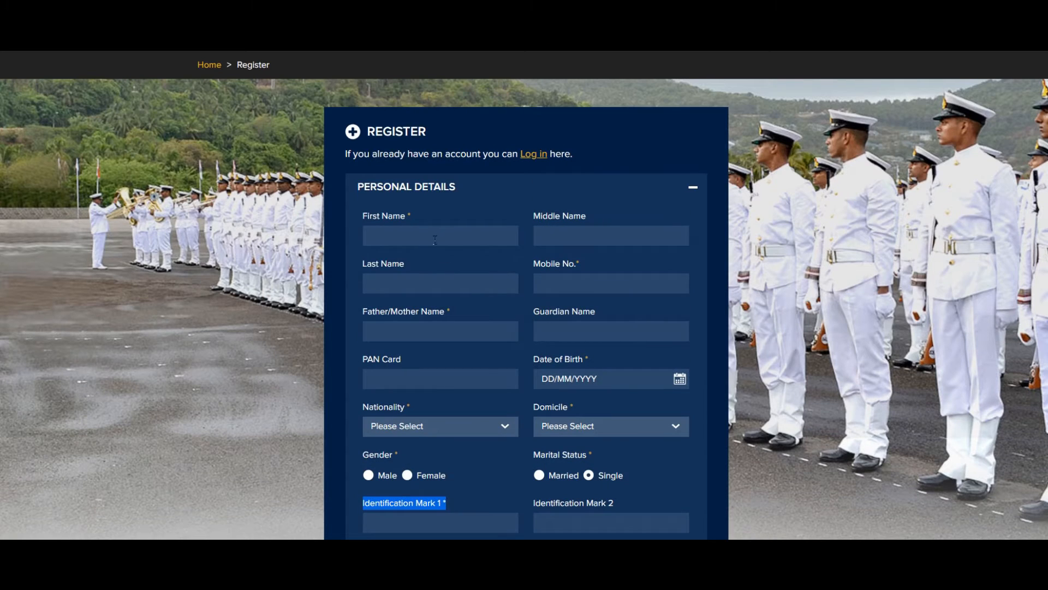
# Step: Enter the candidate's first name and clear the middle name field
pyautogui.click(435, 240)
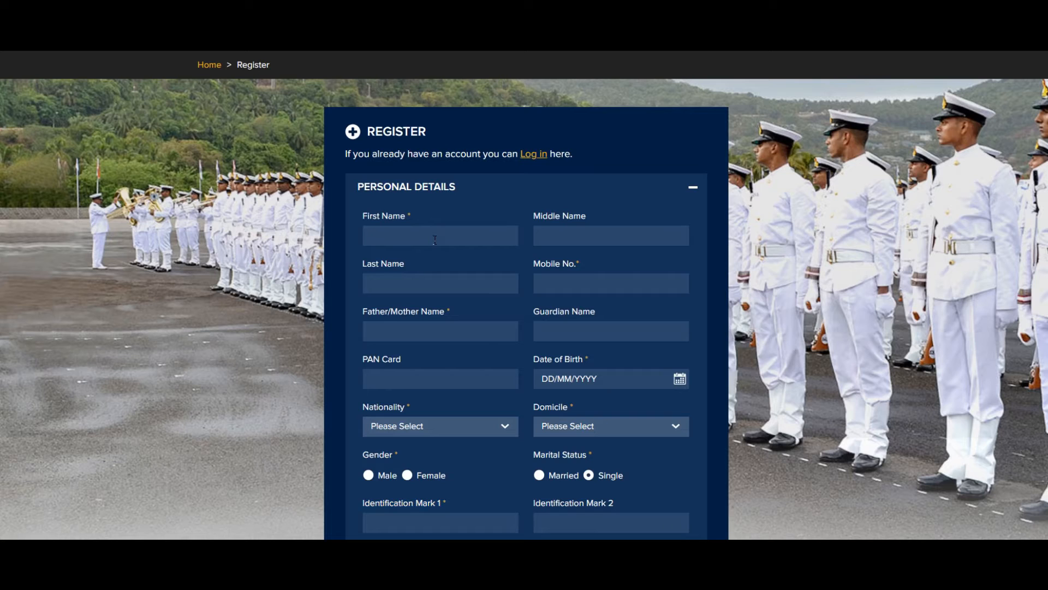
pyautogui.press('Tab')
pyautogui.doubleClick(372, 241)
pyautogui.tripleClick(530, 238)
pyautogui.click(415, 242)
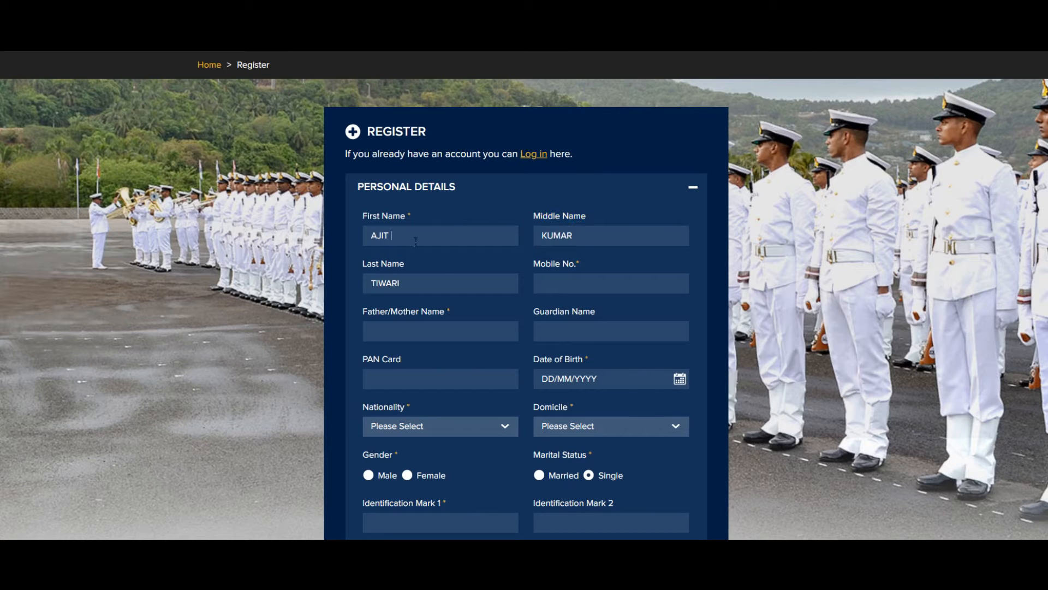
pyautogui.doubleClick(561, 240)
pyautogui.press('BackSpace')
pyautogui.click(395, 234)
# Step: Fill in the candidate's middle name and the father's name, correcting a typo
pyautogui.click(596, 238)
pyautogui.write('KUMAR')
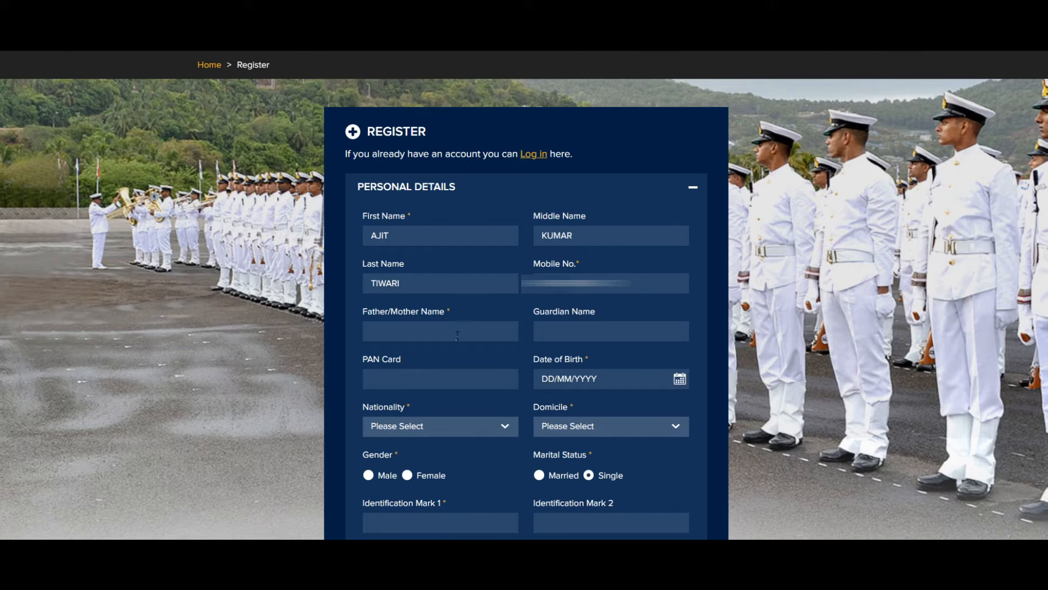
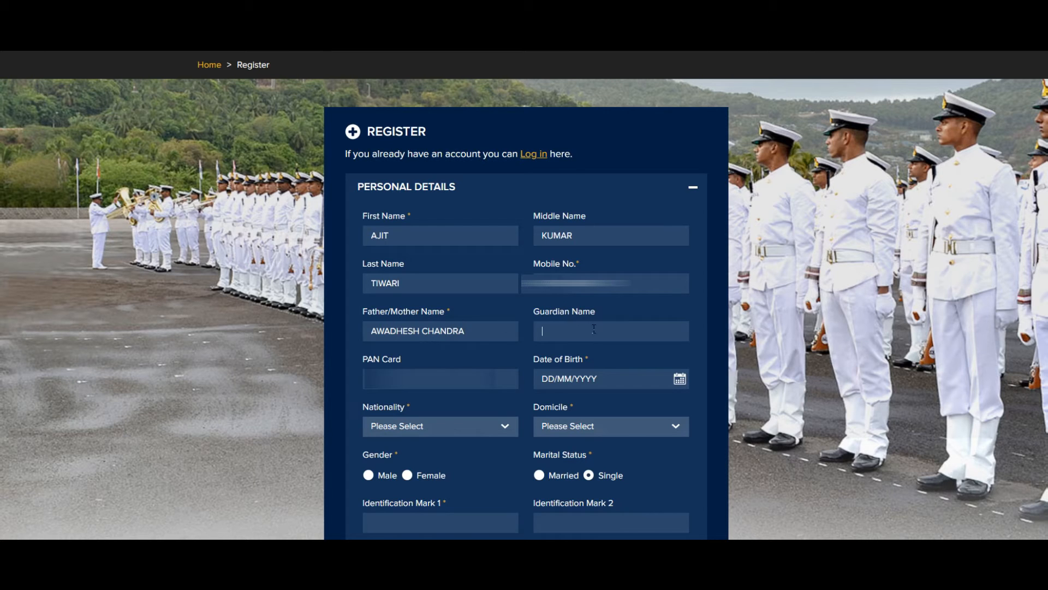
# Step: Copy the father's name into Guardian Name and open the date of birth calendar
pyautogui.moveTo(472, 334); pyautogui.dragTo(217, 334)
pyautogui.hotkey('ctrl', 'c')
pyautogui.press('Tab')
pyautogui.hotkey('ctrl', 'v')
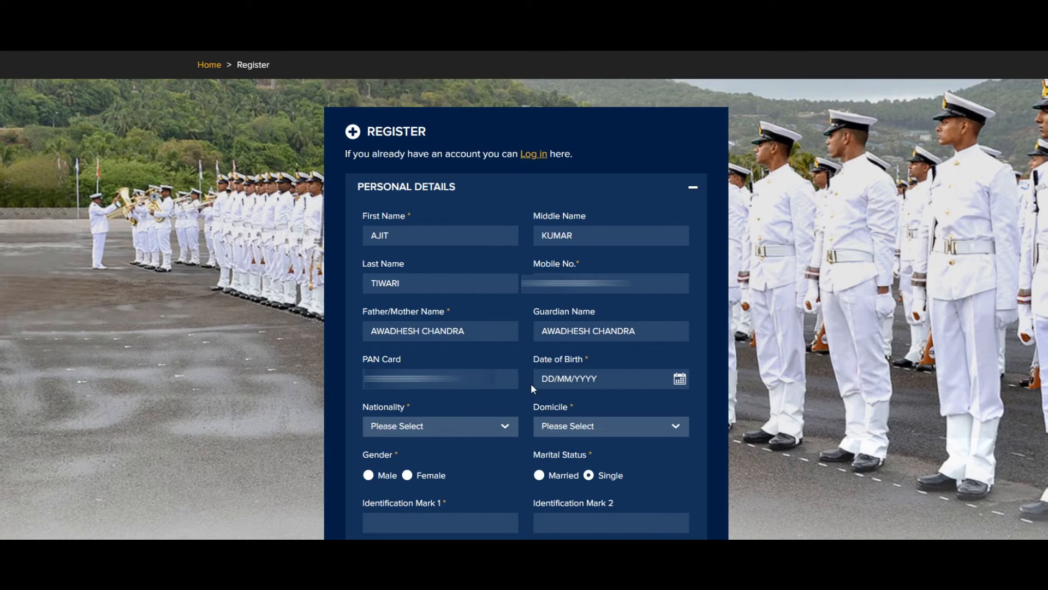
pyautogui.click(679, 379)
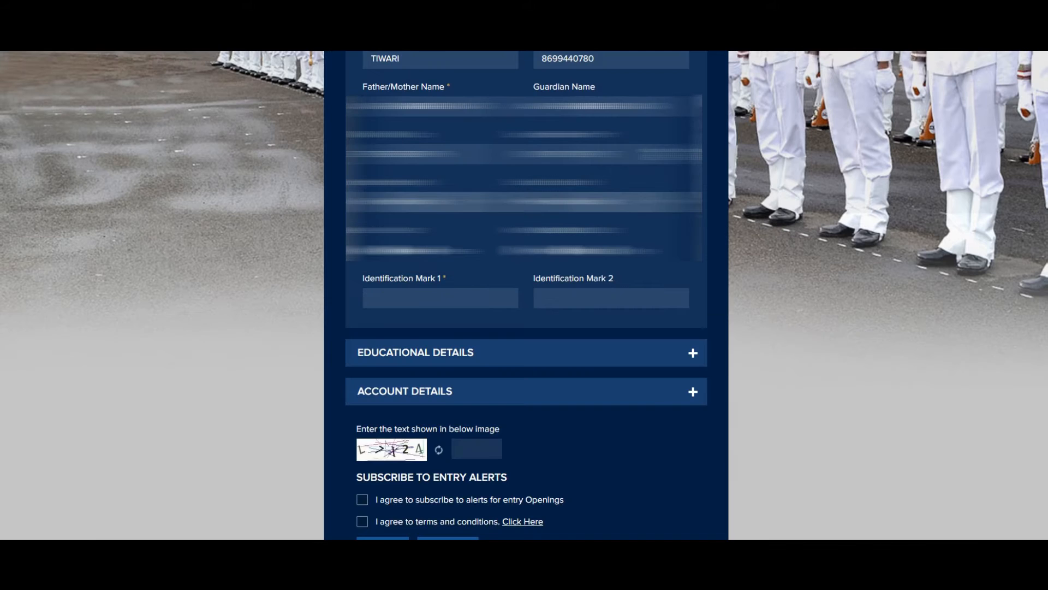
pyautogui.click(507, 204)
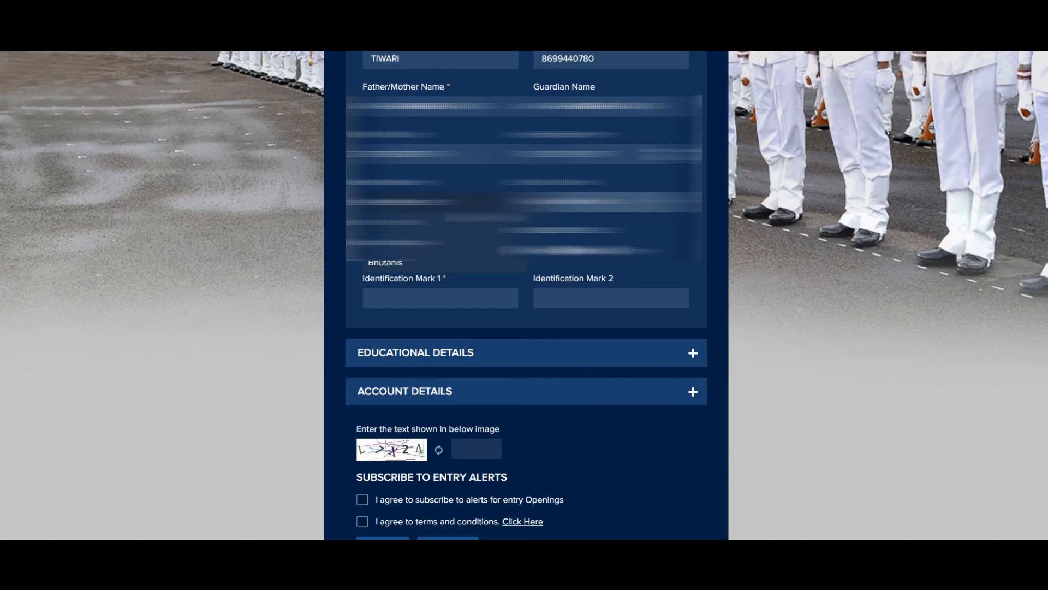
# Step: Set the nationality and choose UTTAR PRADESH as the domicile state
pyautogui.click(426, 225)
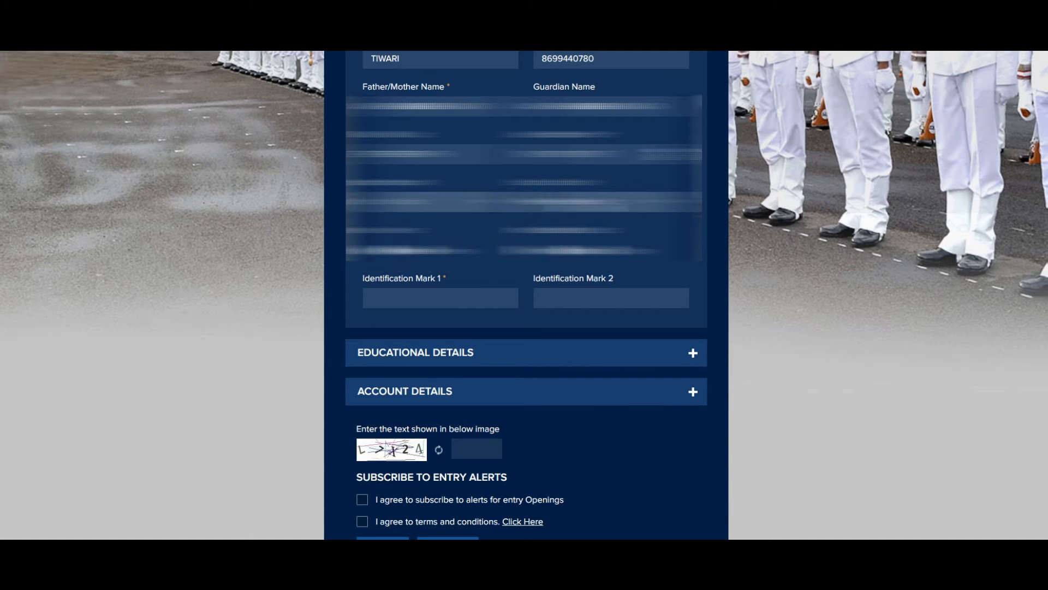
pyautogui.click(622, 203)
pyautogui.scroll(-10, 569, 310)
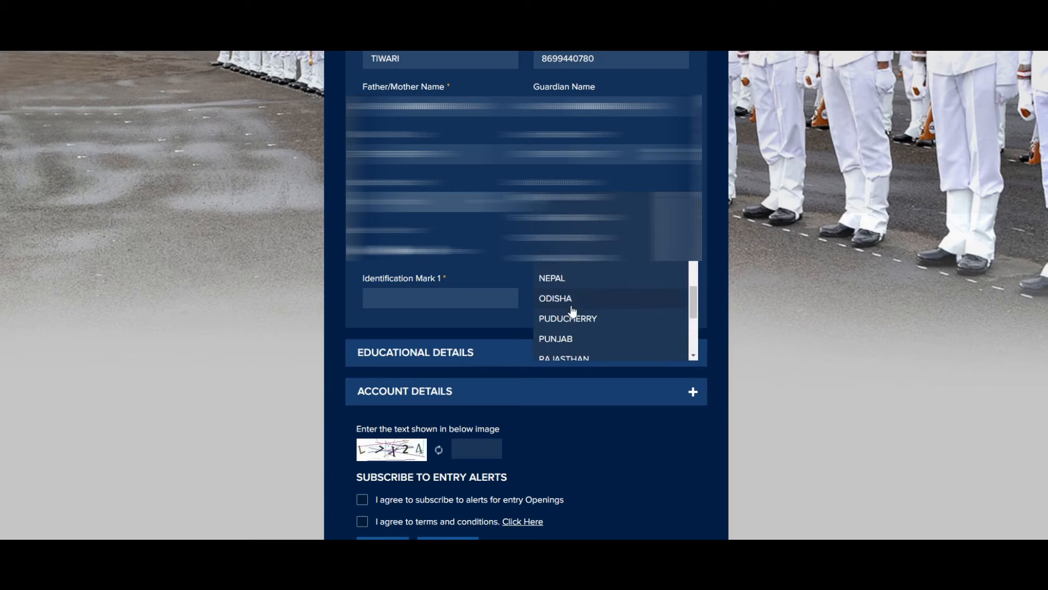
pyautogui.click(590, 310)
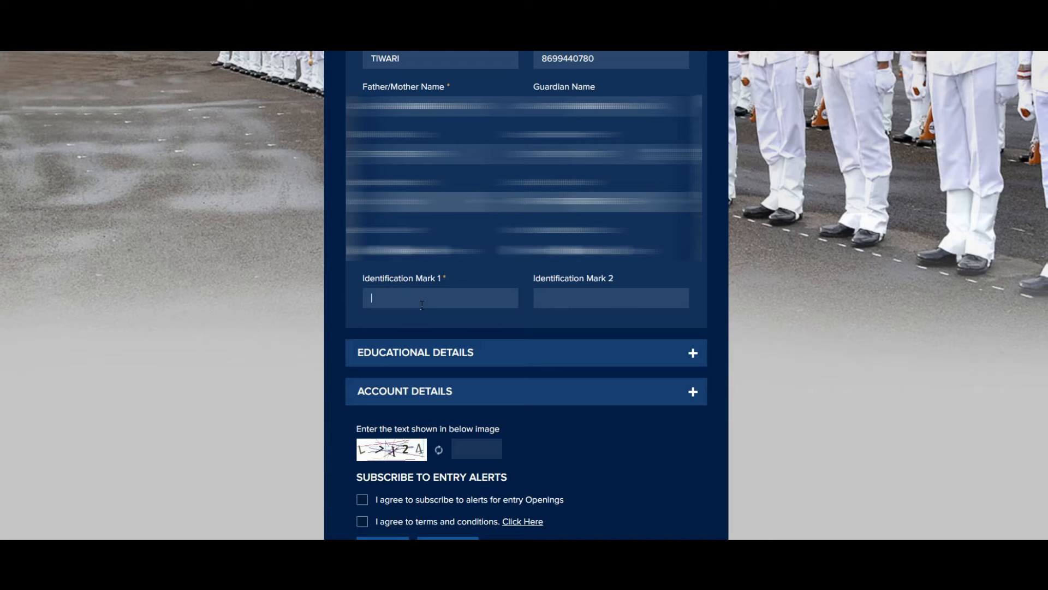
# Step: Enter 'A MOLE IN A RIGHT SIDE ON CHICK' as Identification Mark 1
pyautogui.write('A MOLE IN A RIGHT SIDE ON CHICK')
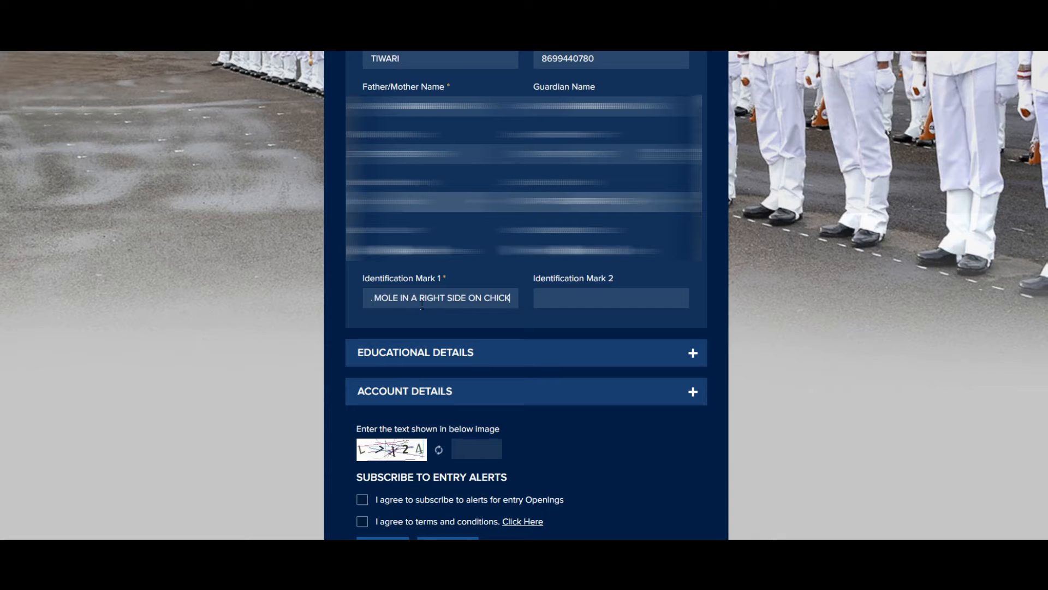
pyautogui.doubleClick(456, 304)
pyautogui.click(509, 301)
pyautogui.click(584, 307)
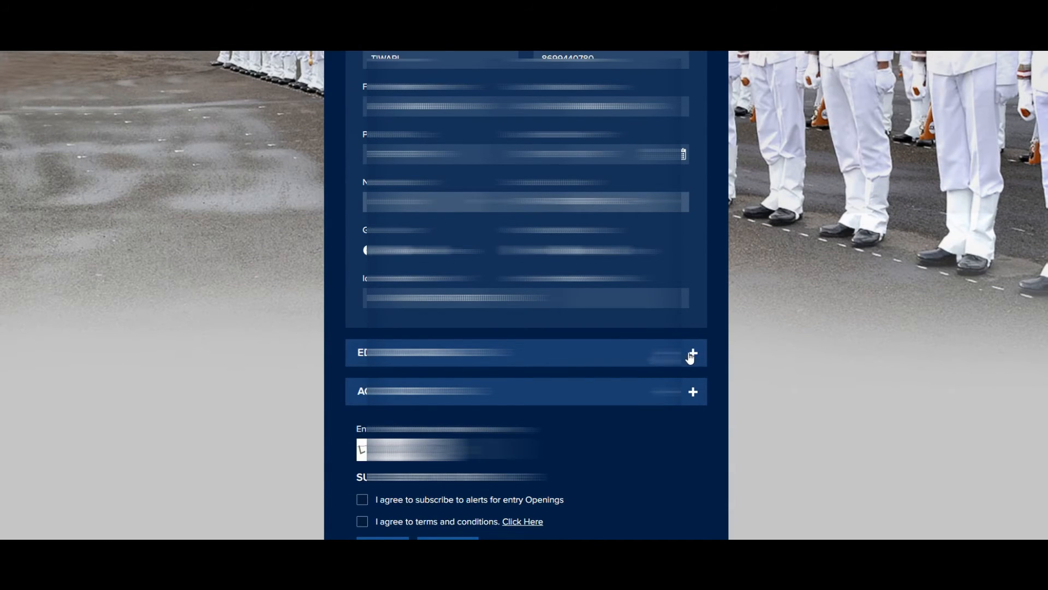
pyautogui.click(692, 355)
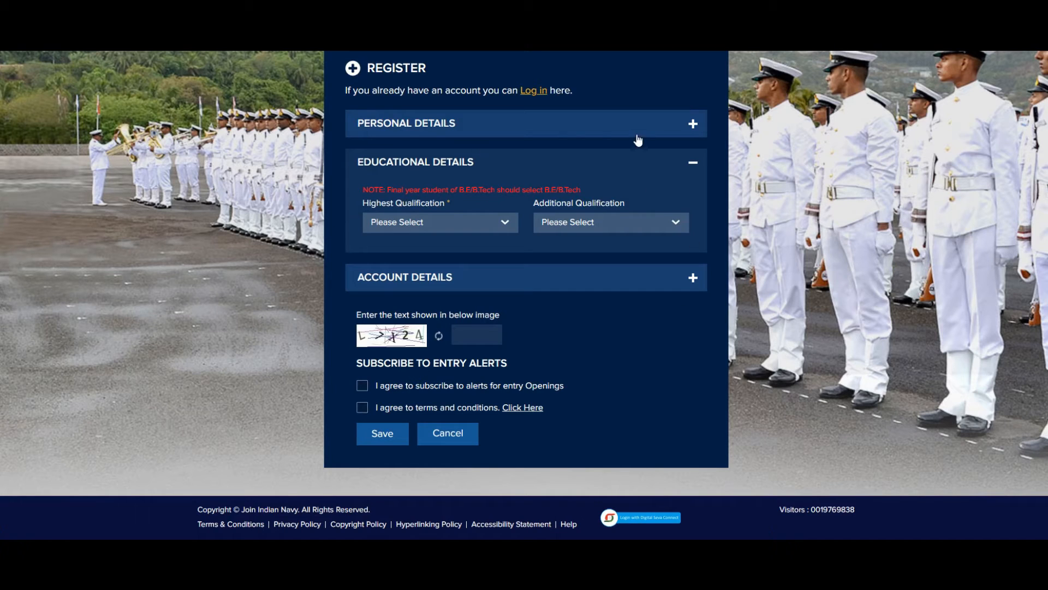
# Step: Choose 12th Science as highest qualification with the Physics, Chemistry and Mathematics stream
pyautogui.click(490, 232)
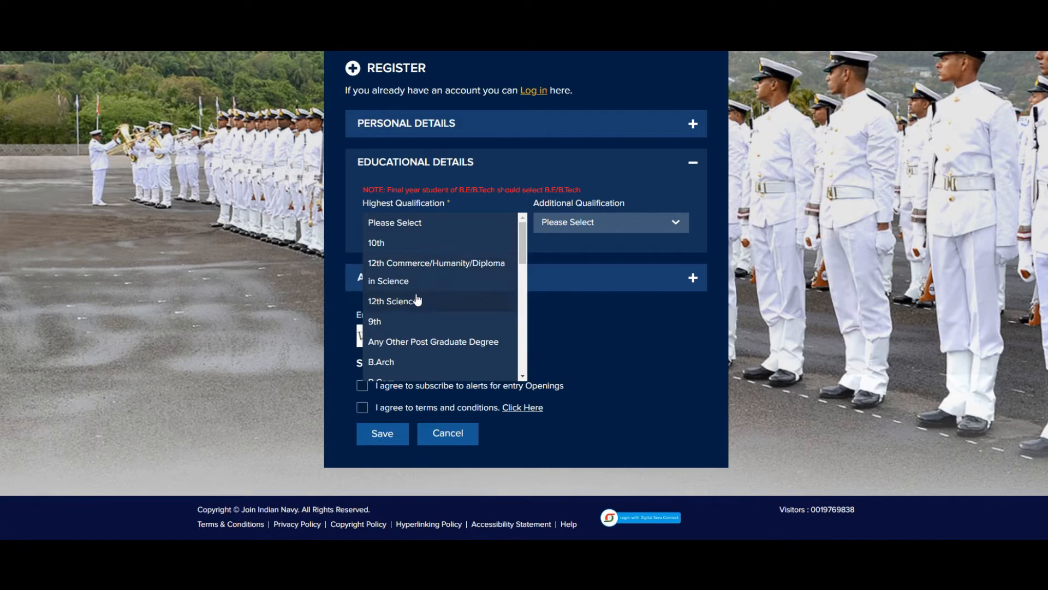
pyautogui.scroll(-3, 418, 300)
pyautogui.scroll(-2, 462, 297)
pyautogui.scroll(5, 430, 323)
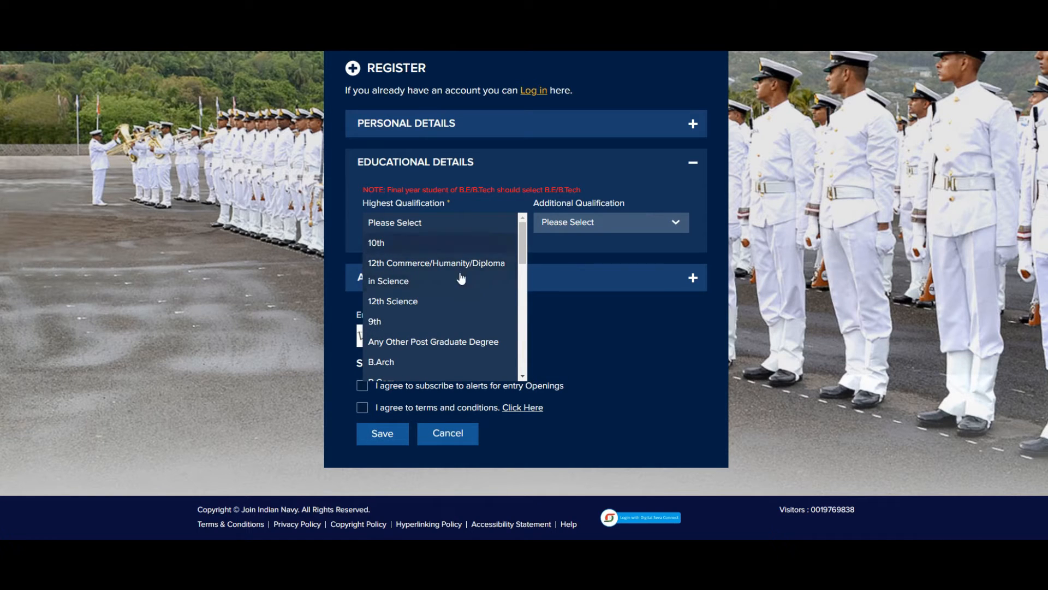
pyautogui.click(442, 303)
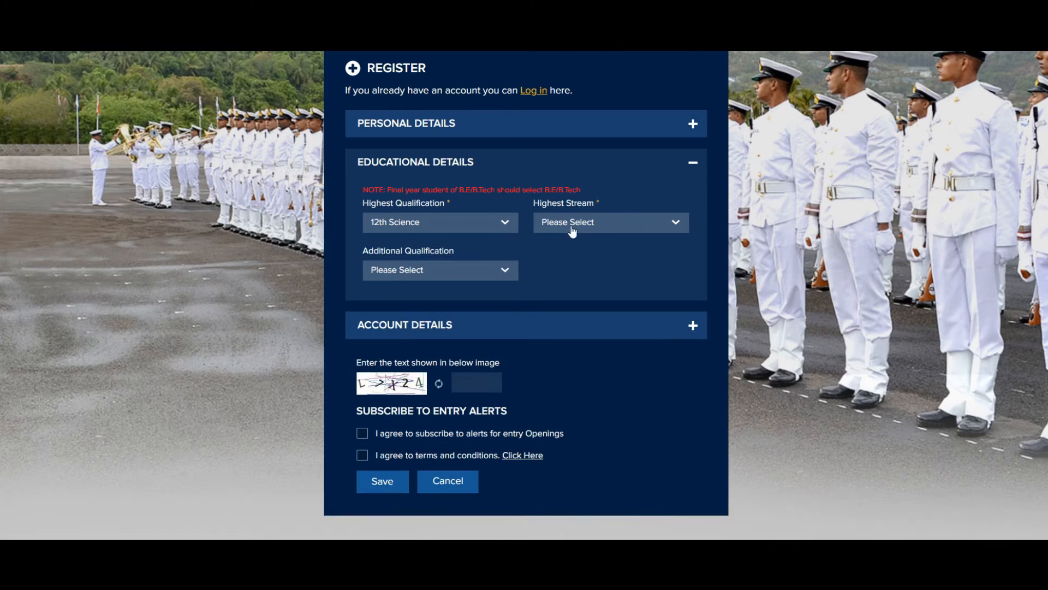
pyautogui.click(626, 224)
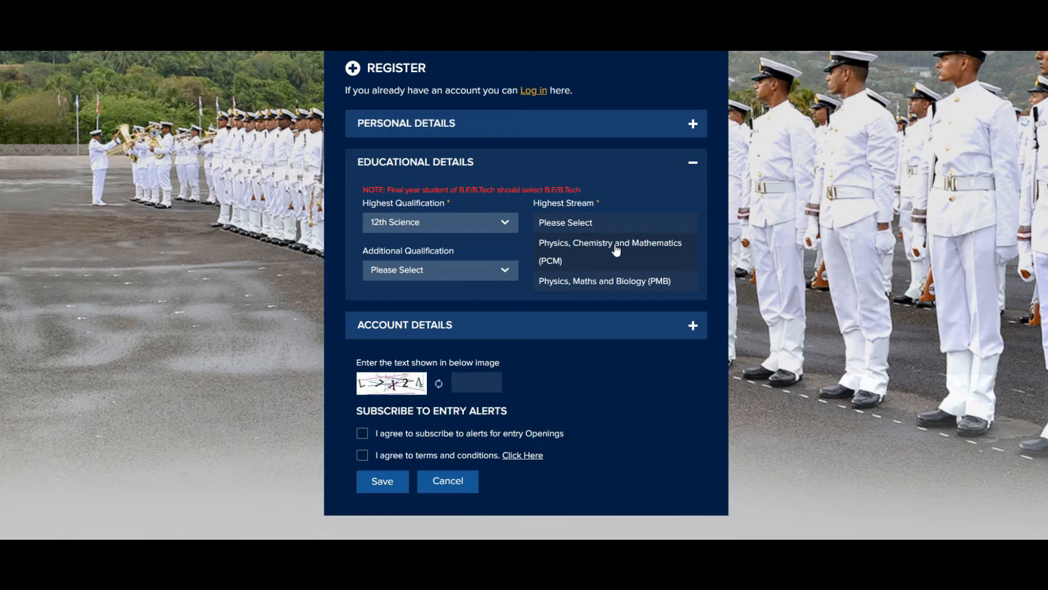
pyautogui.click(615, 249)
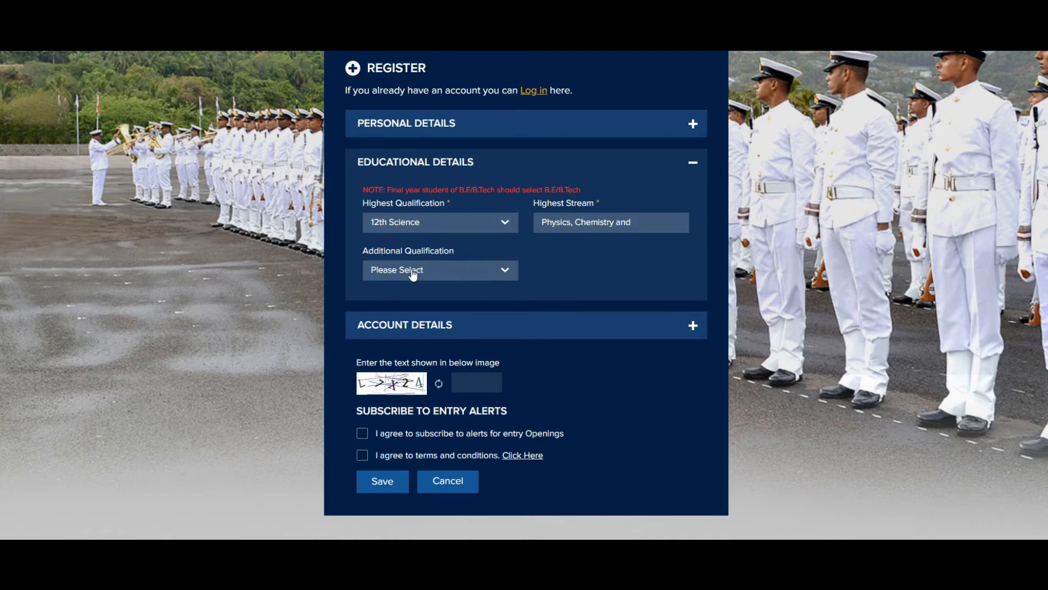
# Step: Leave Additional Qualification unchanged and review the qualification and stream entries
pyautogui.click(472, 271)
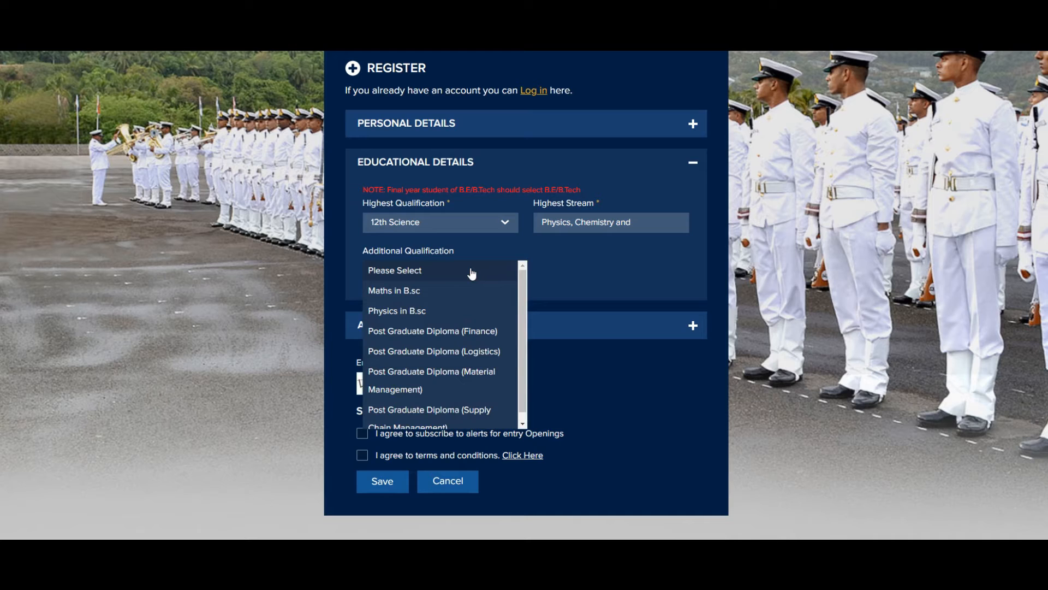
pyautogui.click(561, 266)
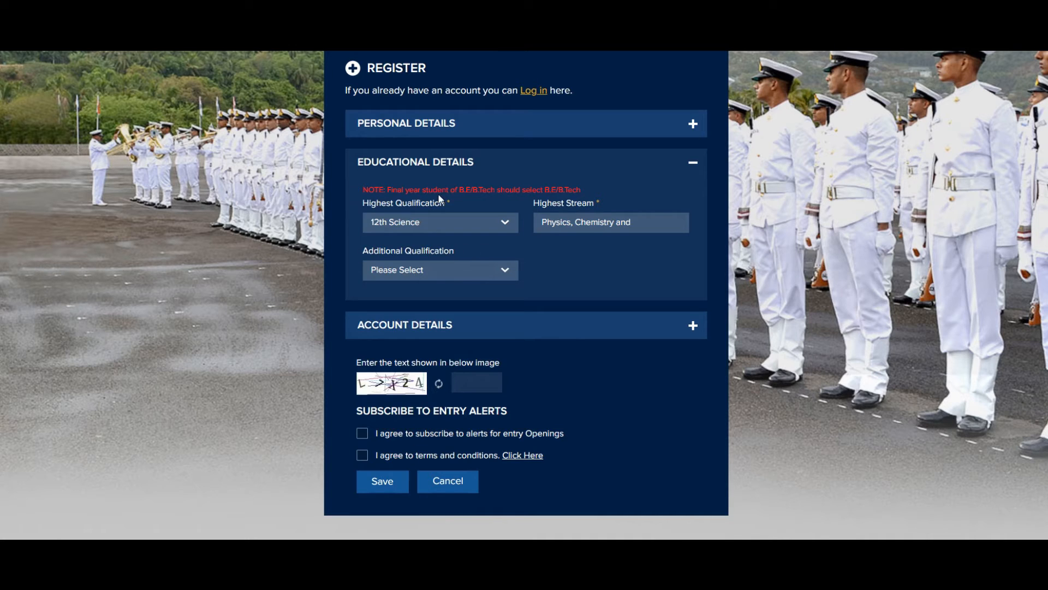
pyautogui.moveTo(365, 254); pyautogui.dragTo(455, 252)
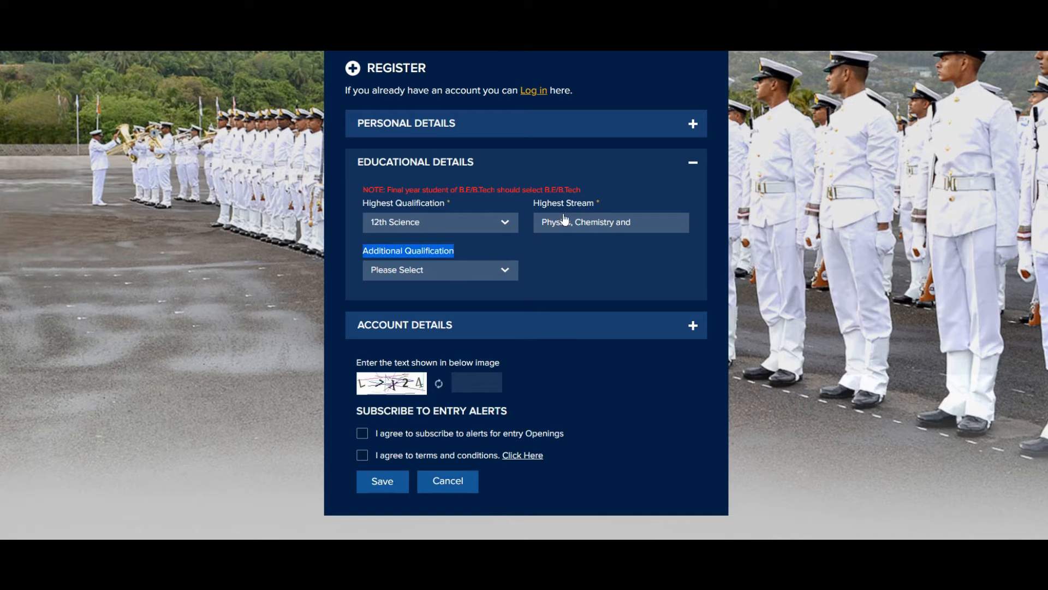
pyautogui.click(597, 201)
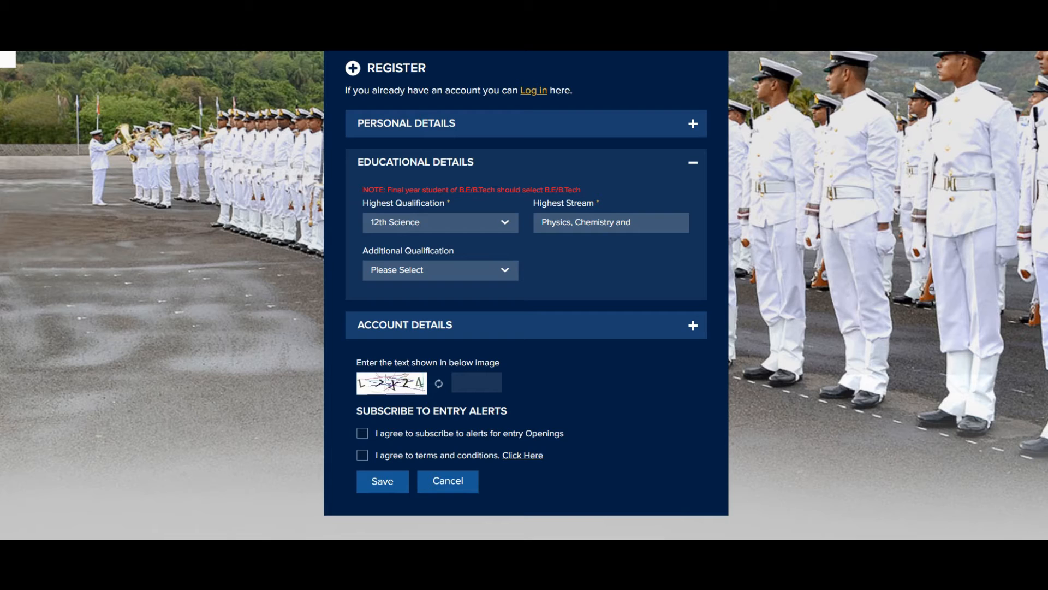
pyautogui.moveTo(594, 197); pyautogui.dragTo(606, 205)
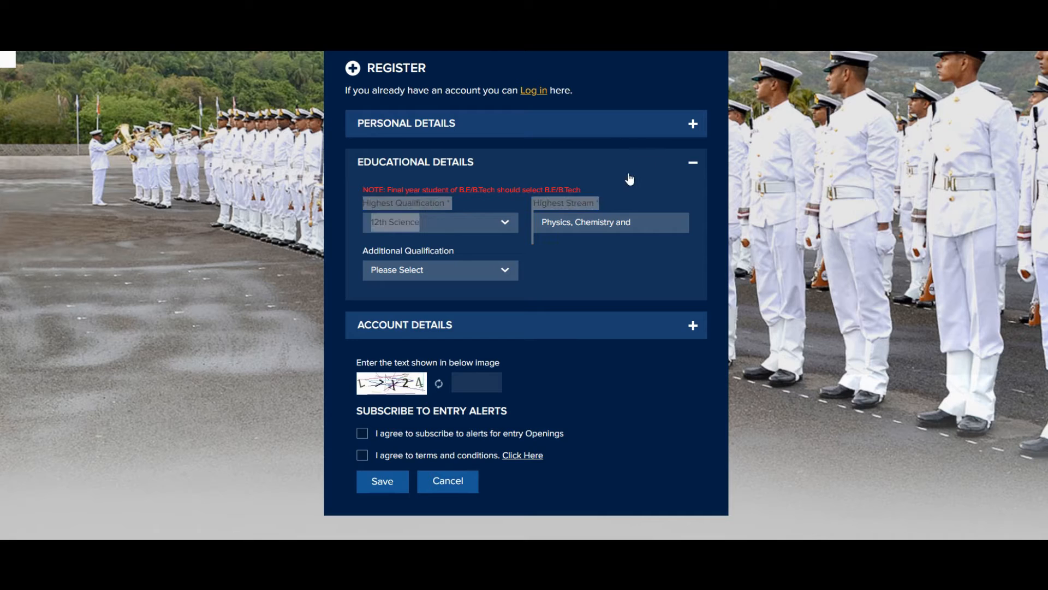
pyautogui.moveTo(631, 221); pyautogui.dragTo(600, 215)
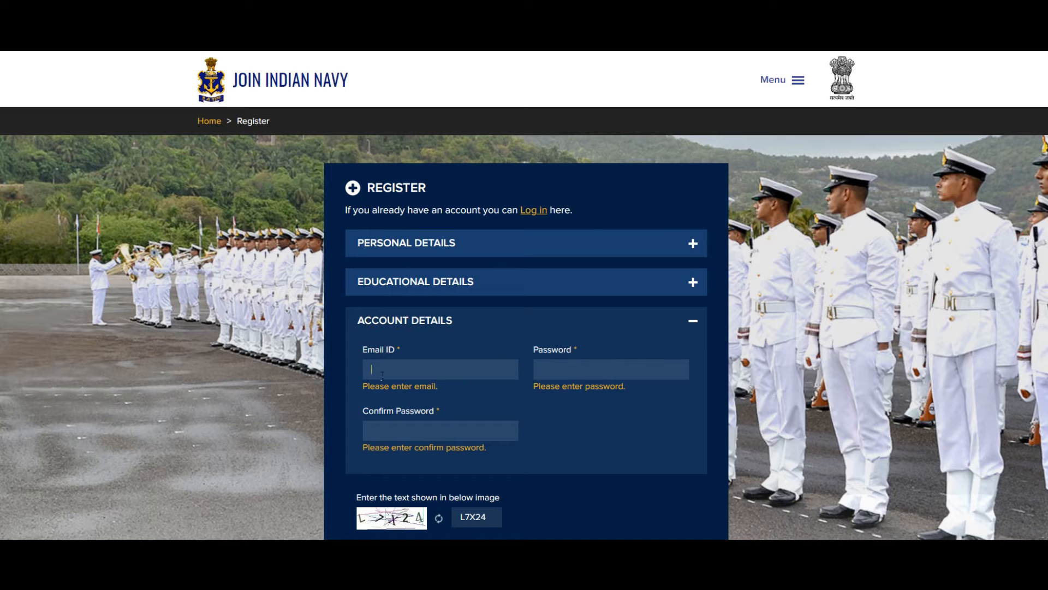
# Step: Go to the password field, then review the captcha answer and unticked entry-alerts option
pyautogui.click(599, 370)
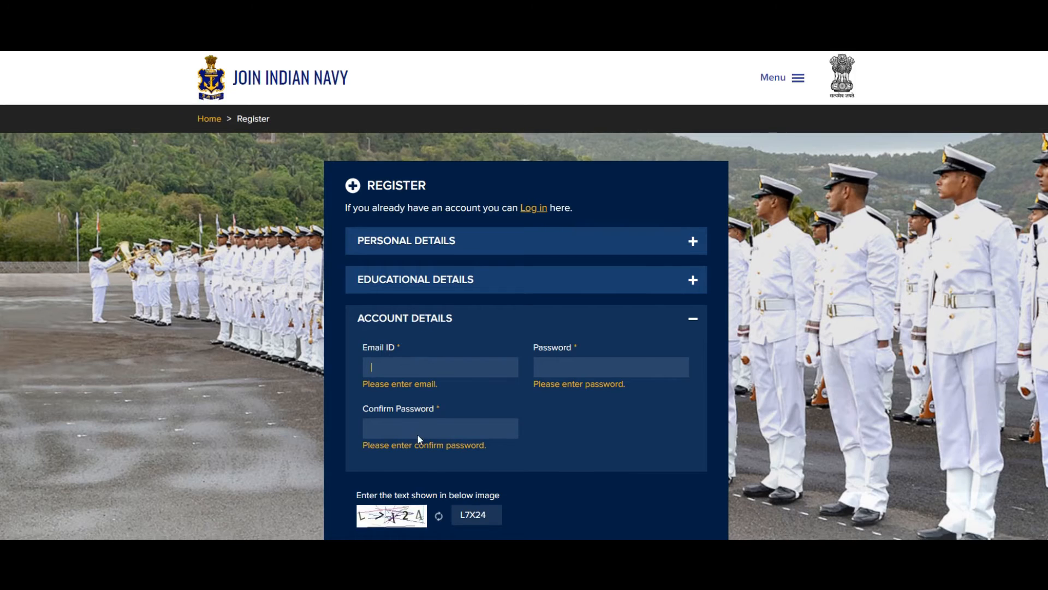
pyautogui.scroll(-2, 417, 433)
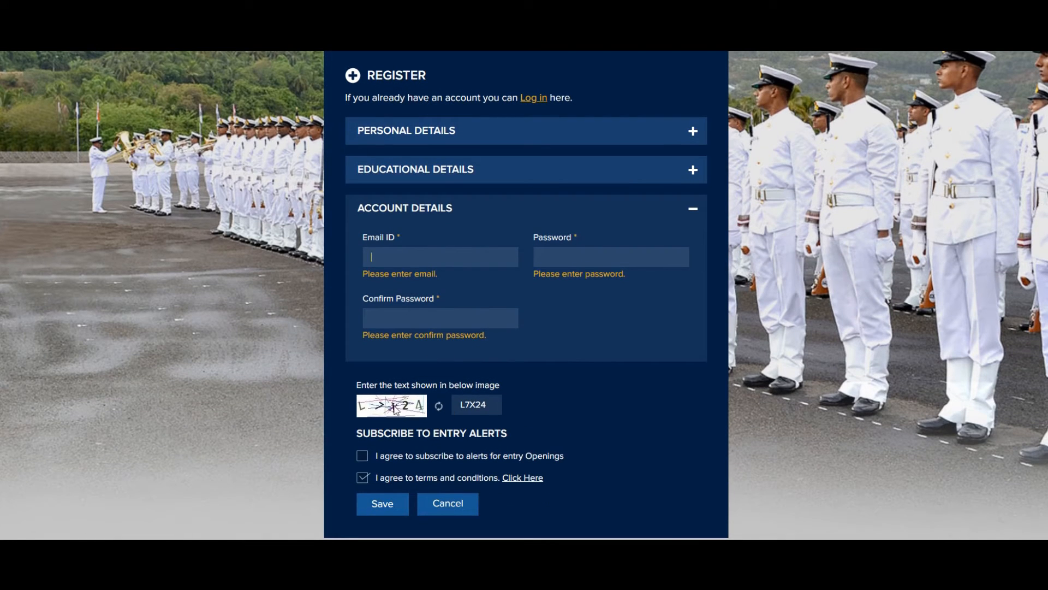
pyautogui.moveTo(460, 404); pyautogui.dragTo(508, 408)
pyautogui.moveTo(378, 460); pyautogui.dragTo(566, 460)
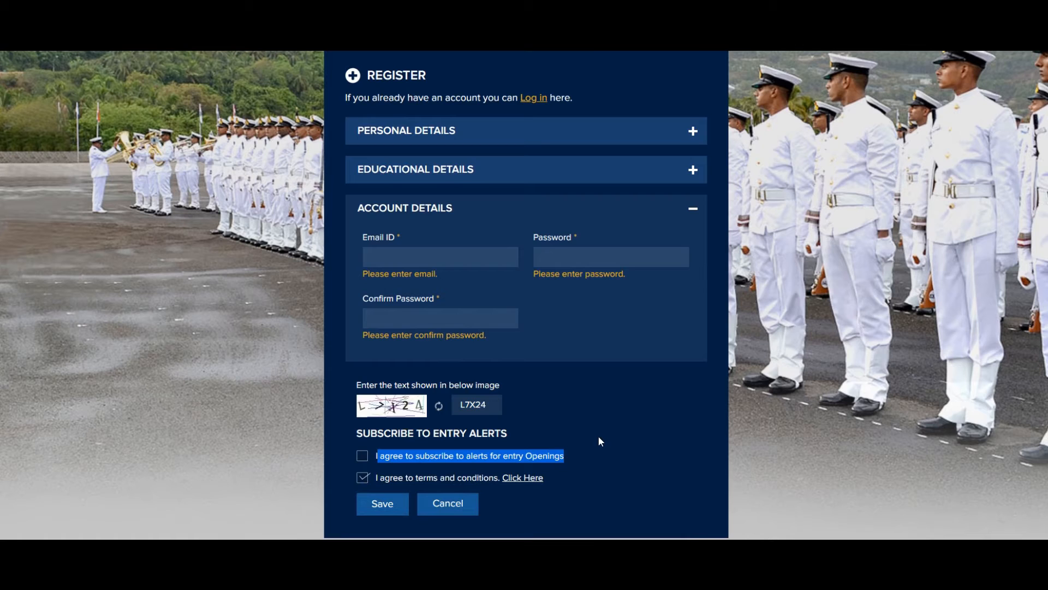
pyautogui.click(494, 461)
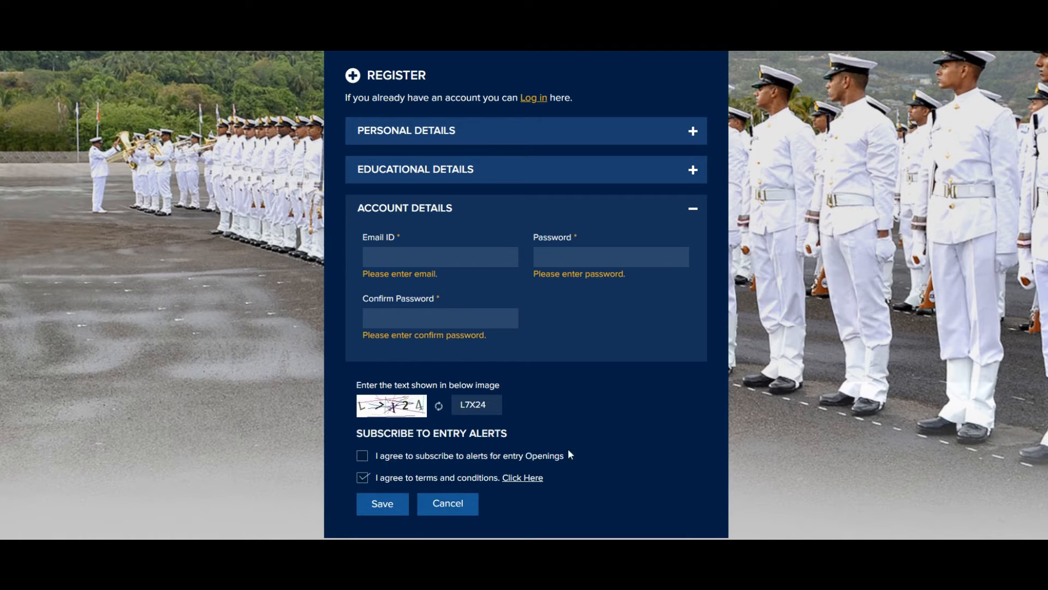
# Step: Save the registration form and review the account-created and email-sent messages
pyautogui.click(382, 494)
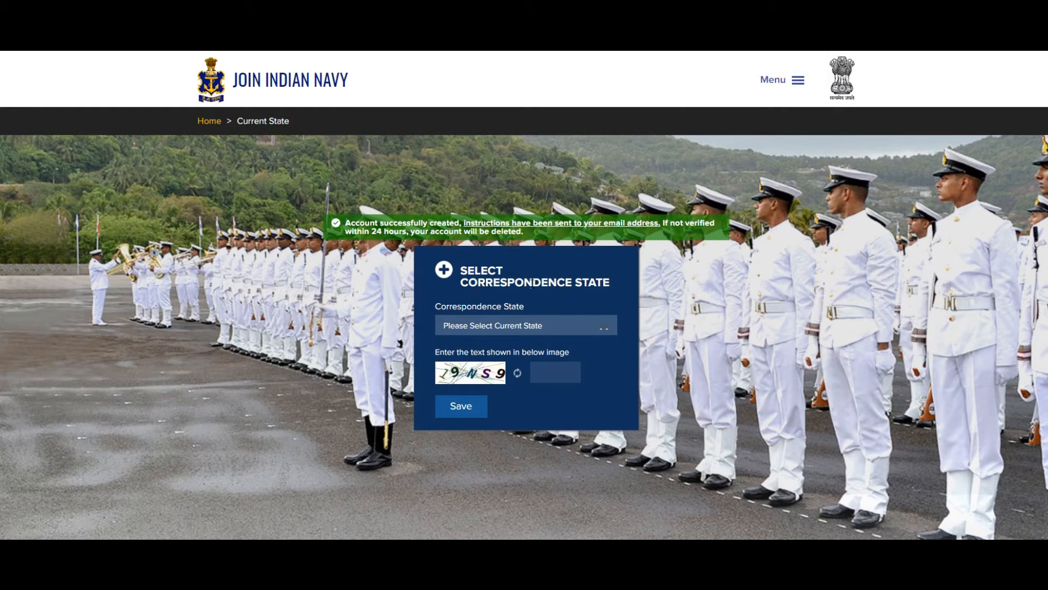
pyautogui.moveTo(328, 218); pyautogui.dragTo(539, 249)
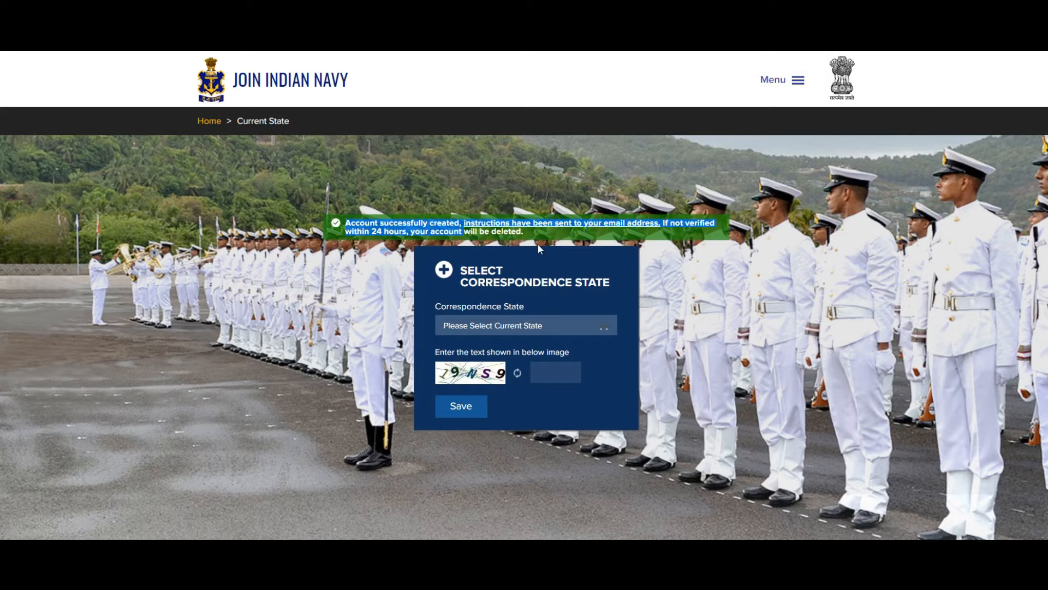
pyautogui.click(410, 230)
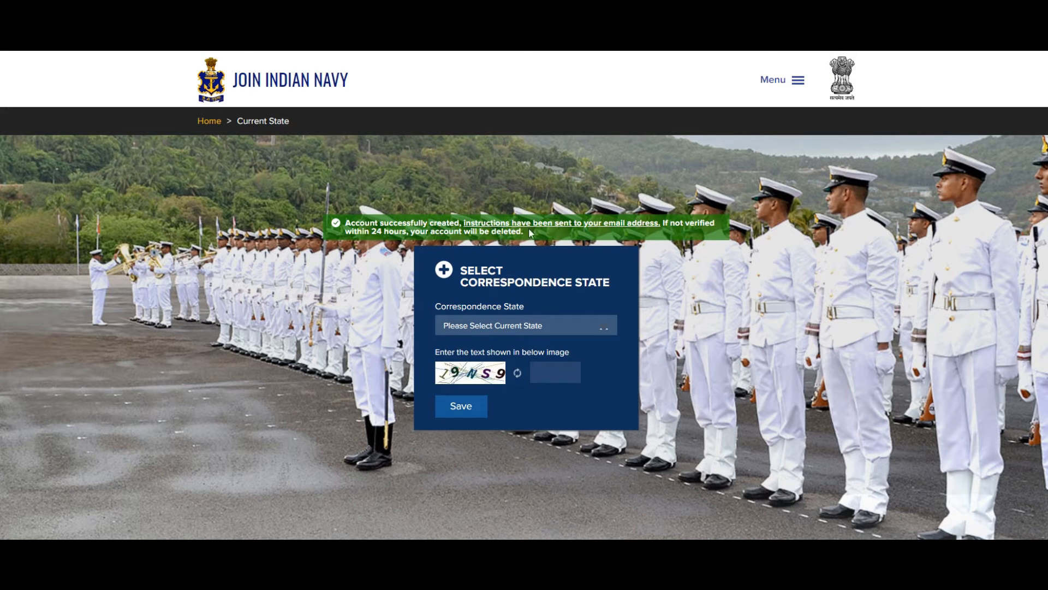
pyautogui.moveTo(610, 225); pyautogui.dragTo(665, 228)
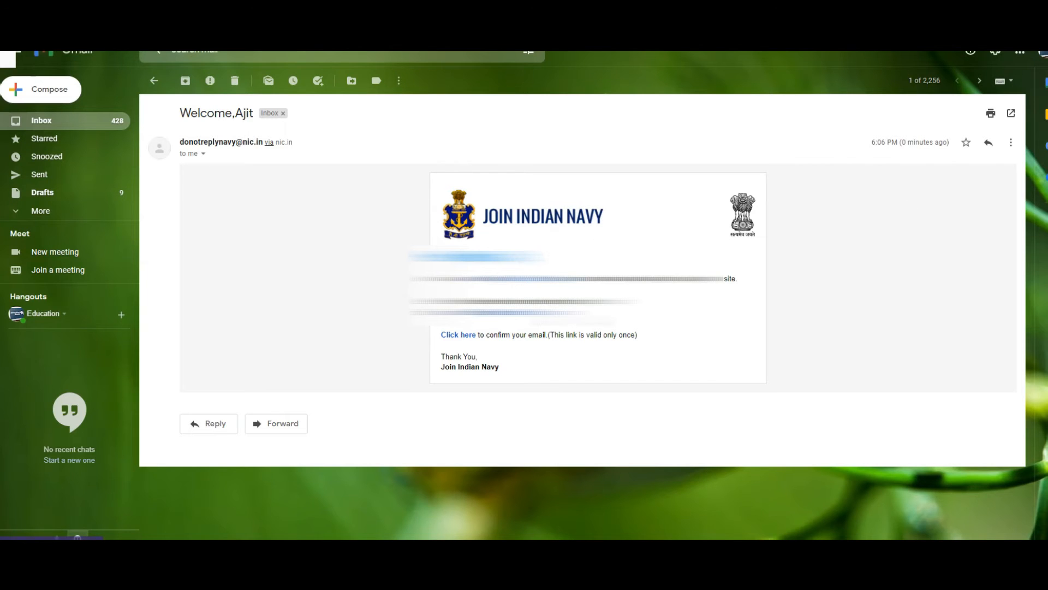
# Step: Follow the 'Click here' link in the welcome email to confirm the email address
pyautogui.moveTo(430, 326); pyautogui.dragTo(674, 350)
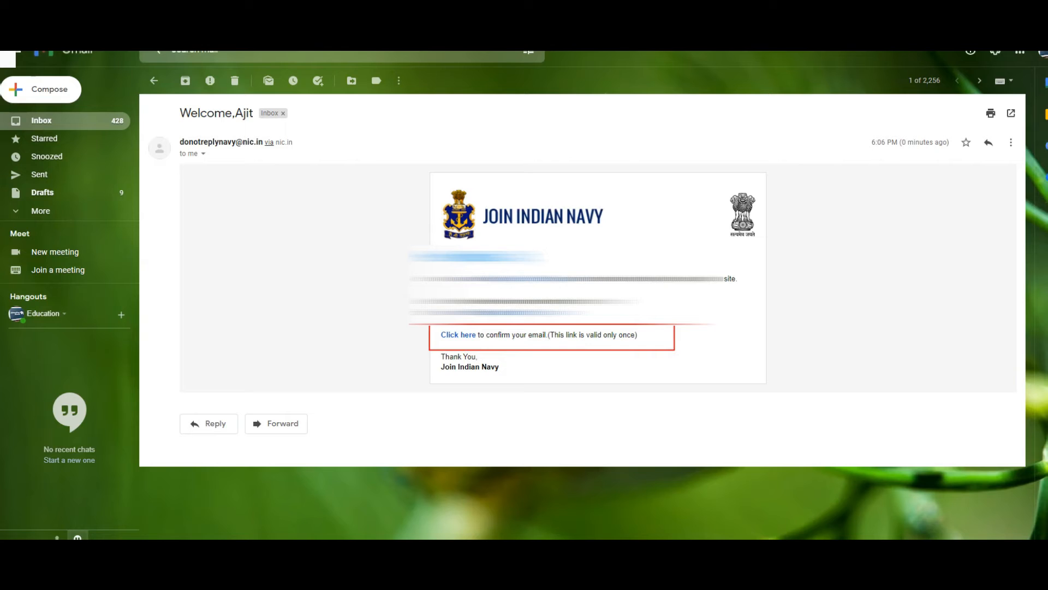
pyautogui.press('Escape')
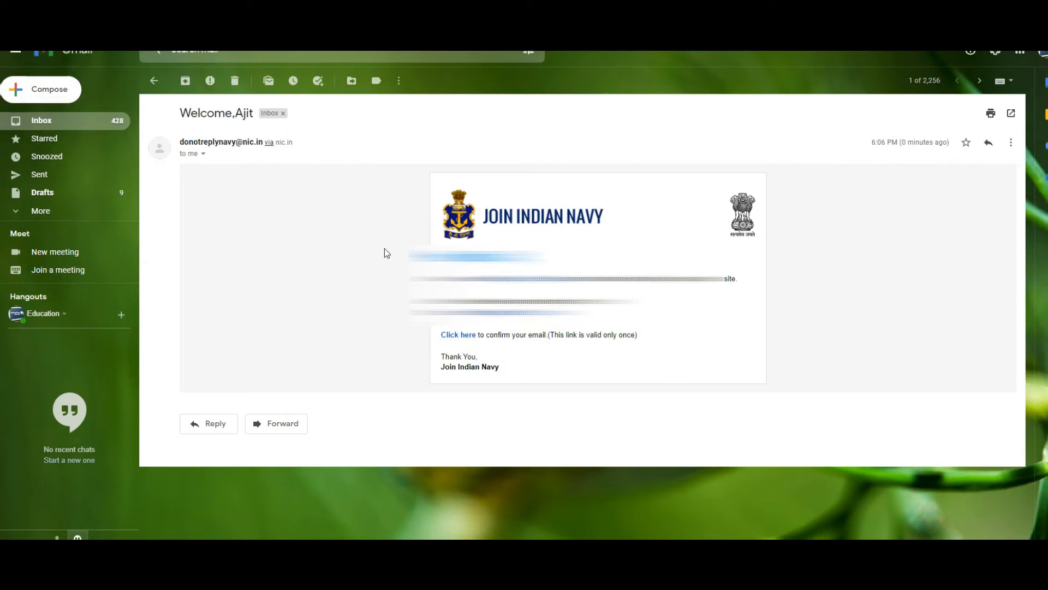
pyautogui.click(458, 334)
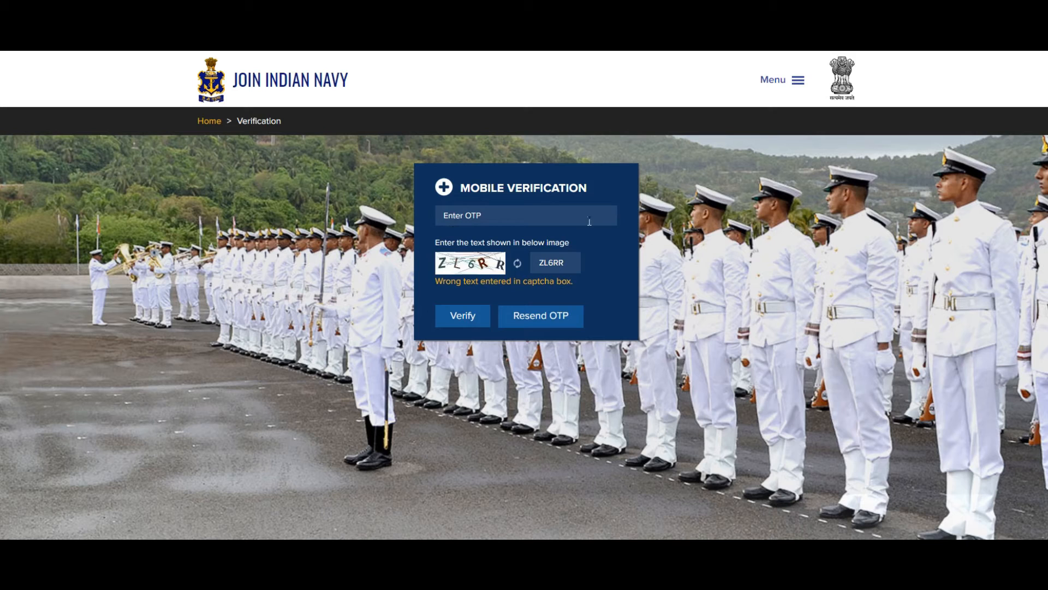
# Step: Enter the received mobile OTP, fixing a mistyped digit, and submit it for verification
pyautogui.moveTo(470, 200); pyautogui.dragTo(608, 198)
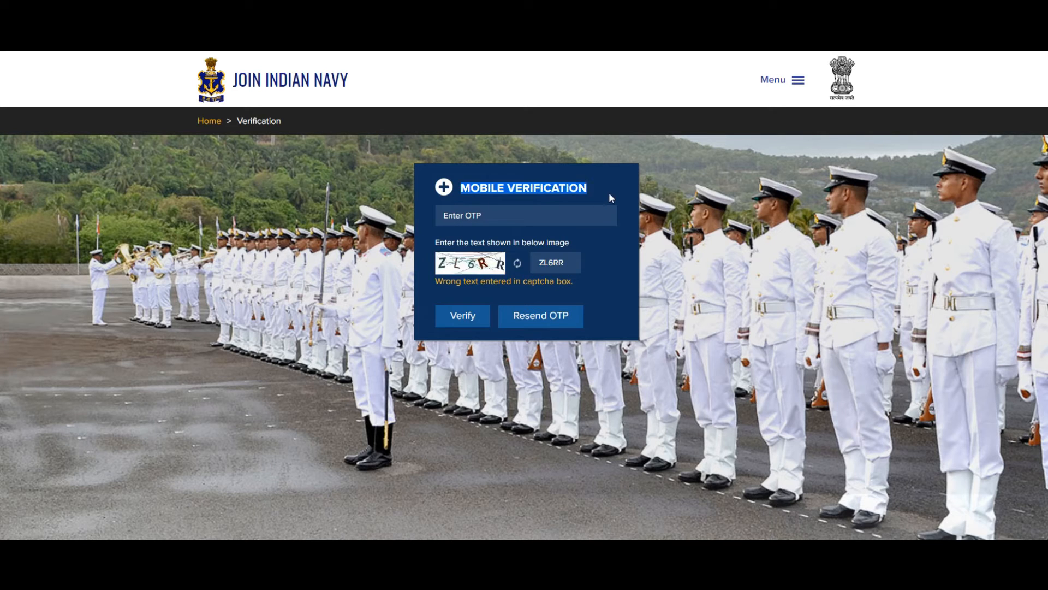
pyautogui.click(460, 217)
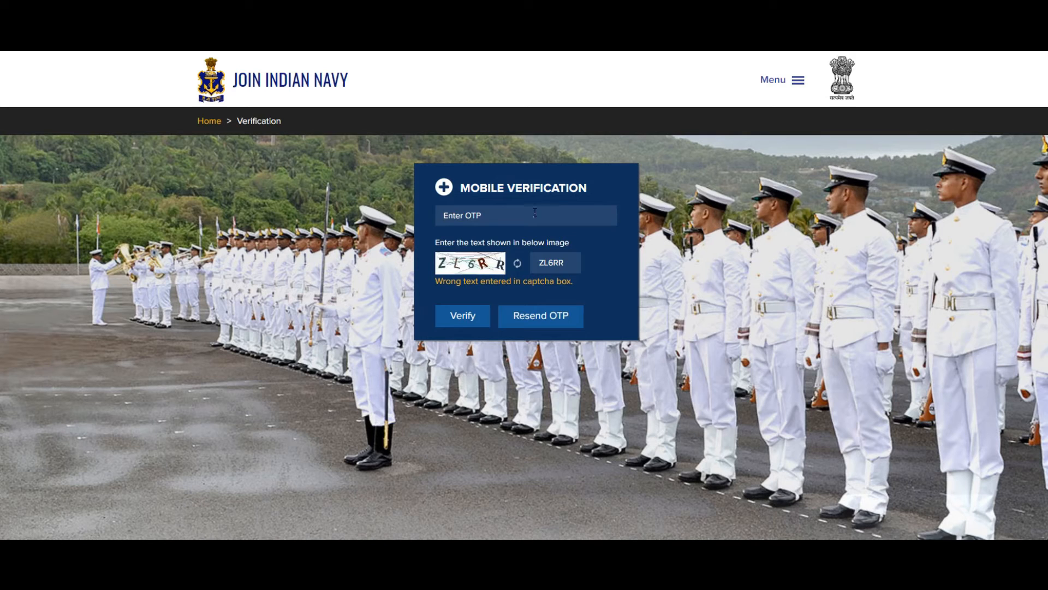
pyautogui.moveTo(449, 218); pyautogui.dragTo(482, 217)
pyautogui.click(483, 219)
pyautogui.click(472, 319)
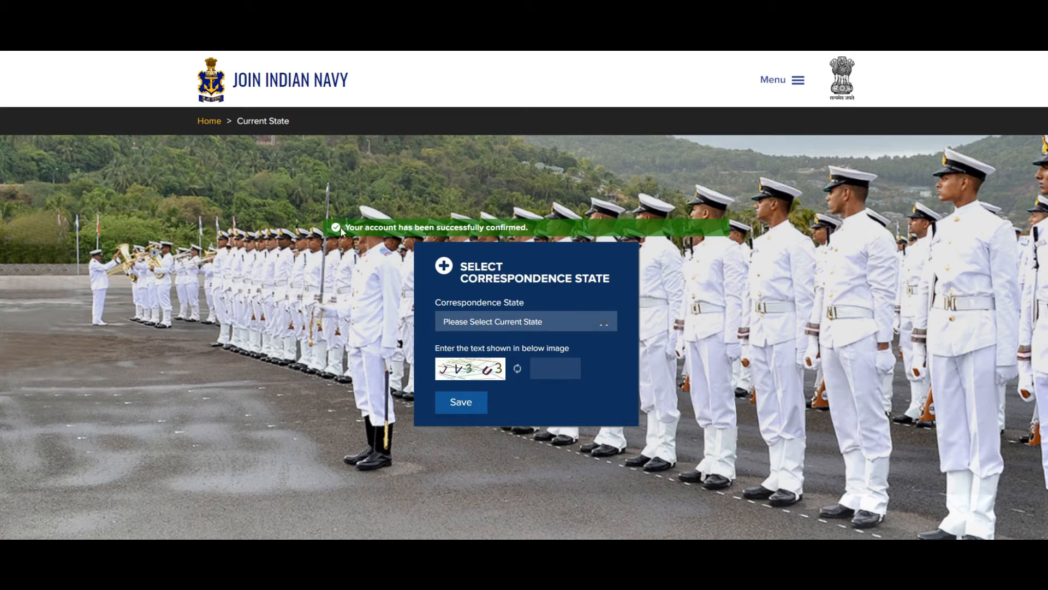
# Step: Pick UTTAR PRADESH as the correspondence state and fill in the captcha
pyautogui.moveTo(342, 231); pyautogui.dragTo(527, 236)
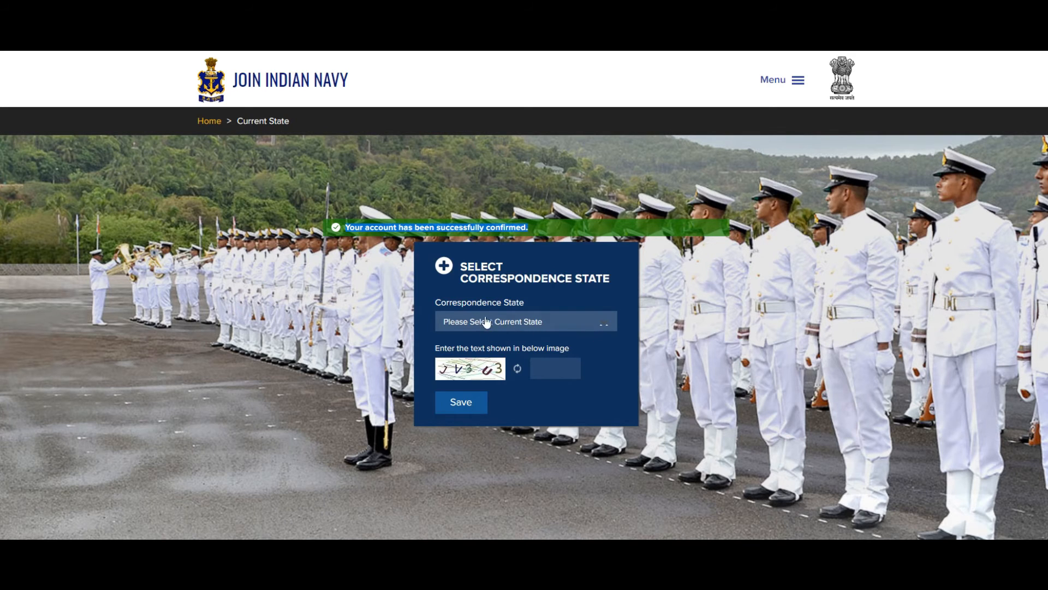
pyautogui.scroll(-1, 488, 330)
pyautogui.click(598, 271)
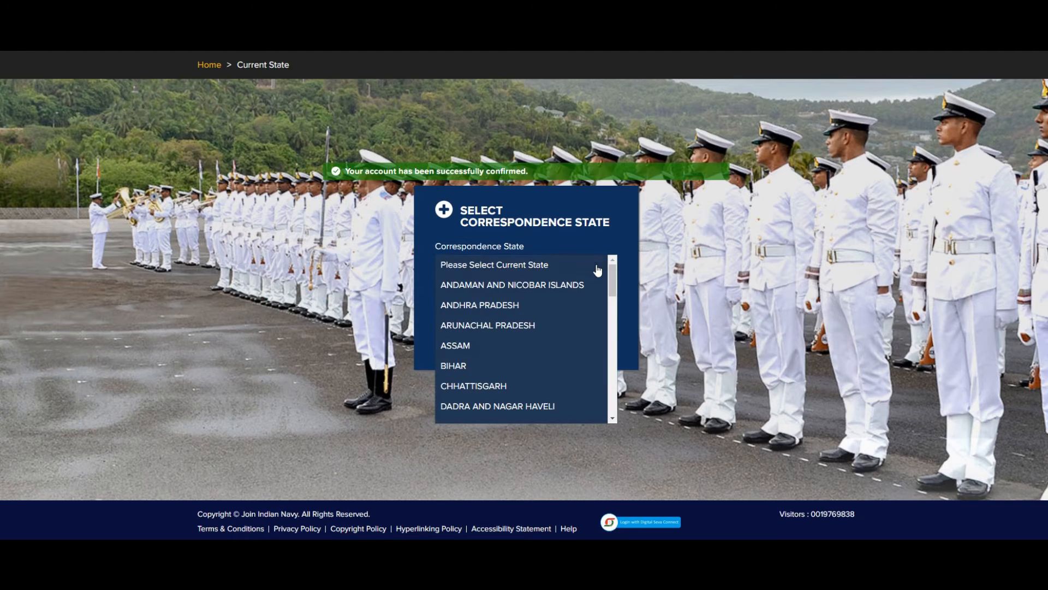
pyautogui.scroll(-10, 505, 374)
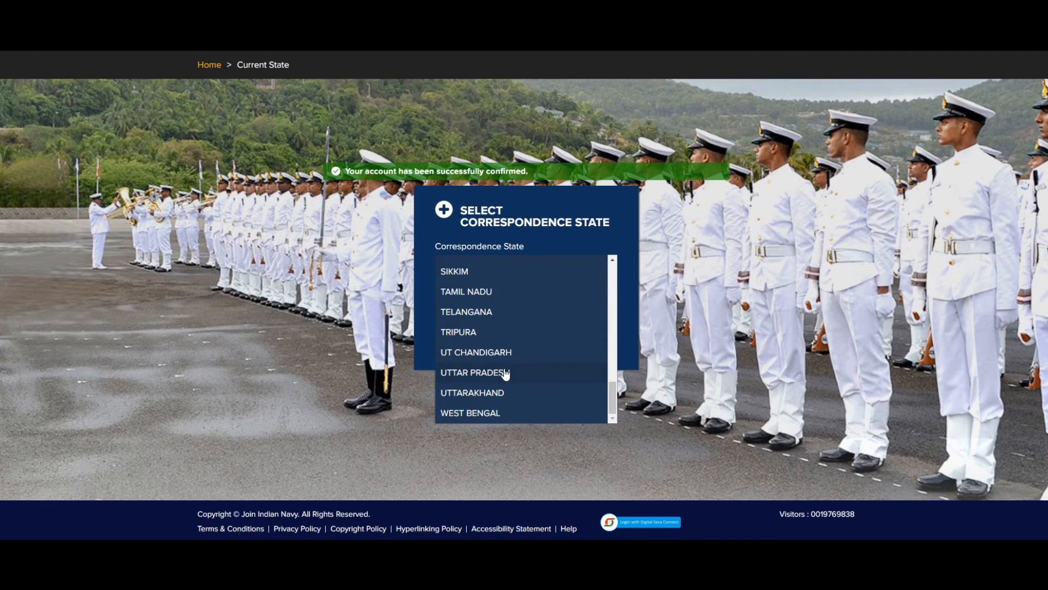
pyautogui.click(505, 373)
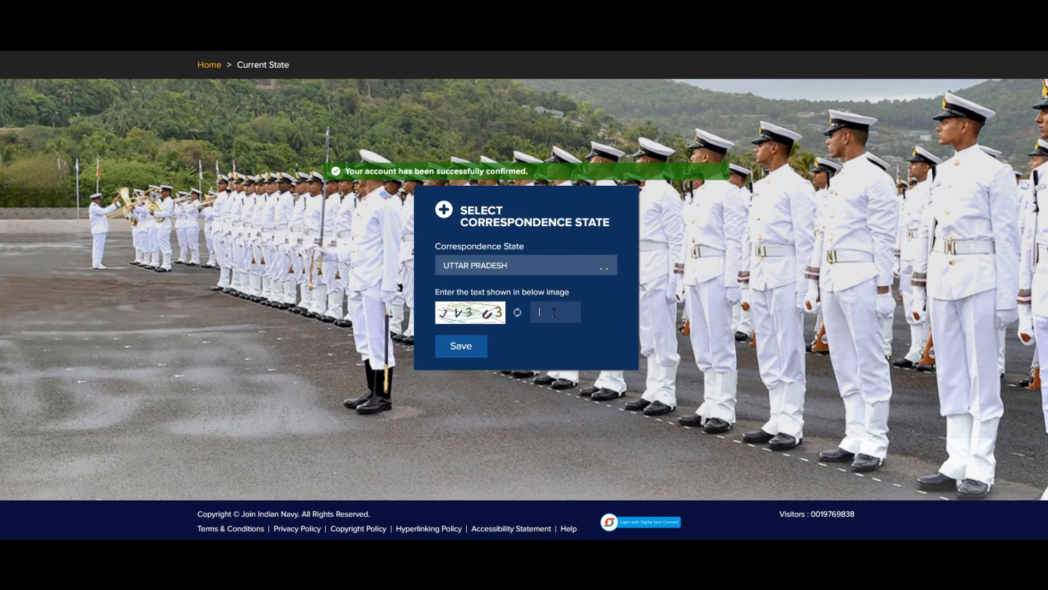
pyautogui.click(586, 317)
pyautogui.write('JV3U3')
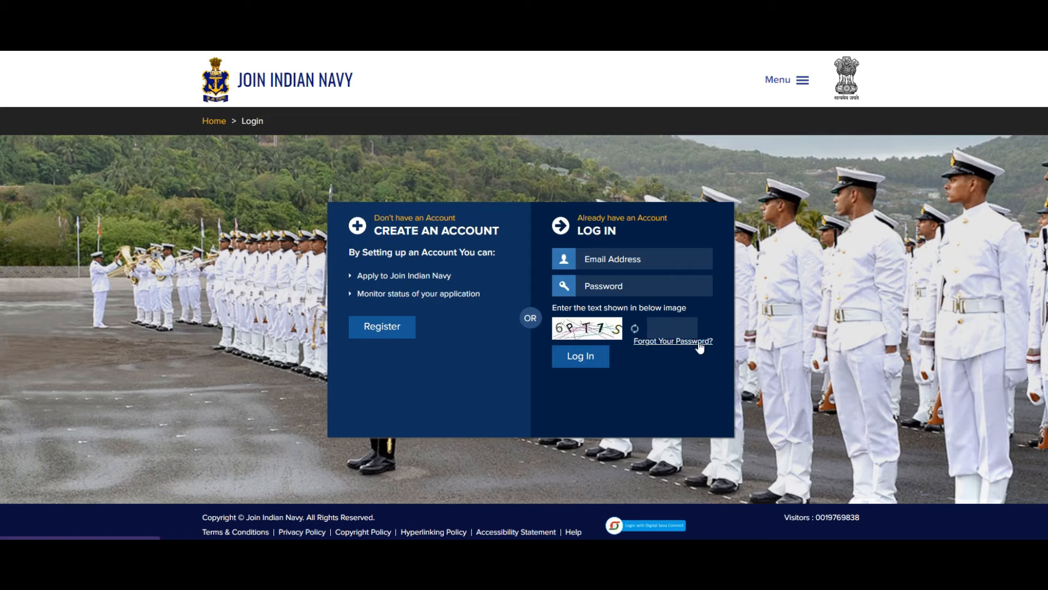
# Step: Attach book1.pdf as the XII/Diploma marksheet, noting the PDF-only, 1MB size limit
pyautogui.moveTo(630, 340); pyautogui.dragTo(713, 340)
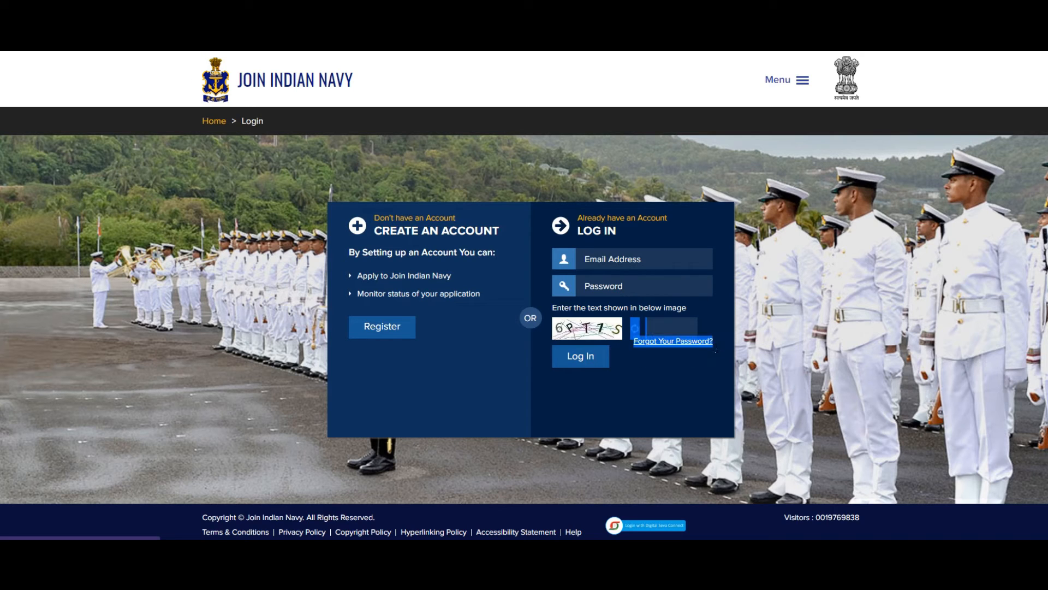
pyautogui.click(705, 359)
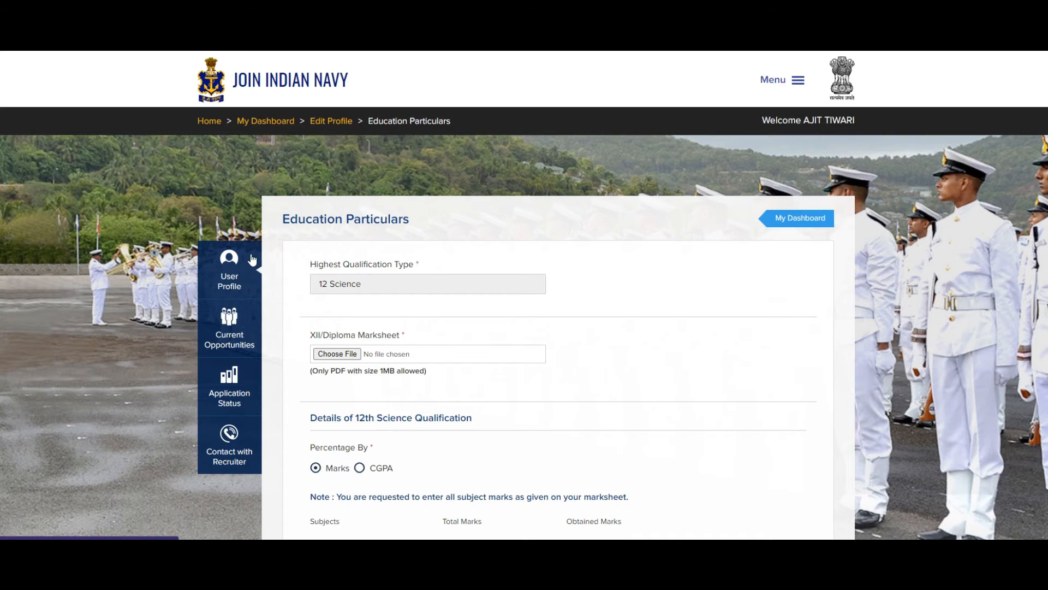
pyautogui.scroll(-1, 801, 167)
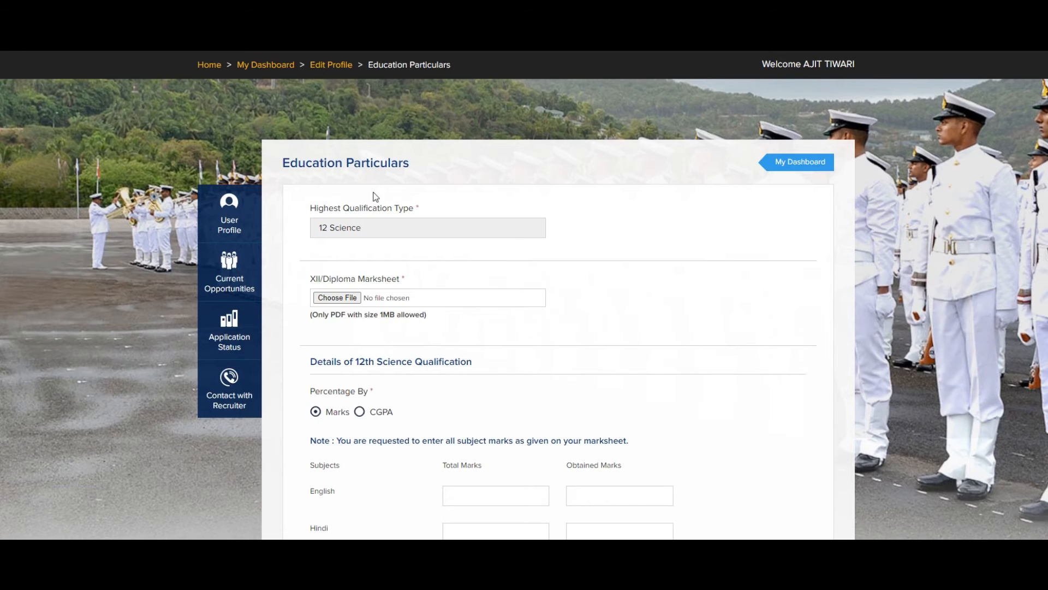
pyautogui.scroll(-1, 379, 187)
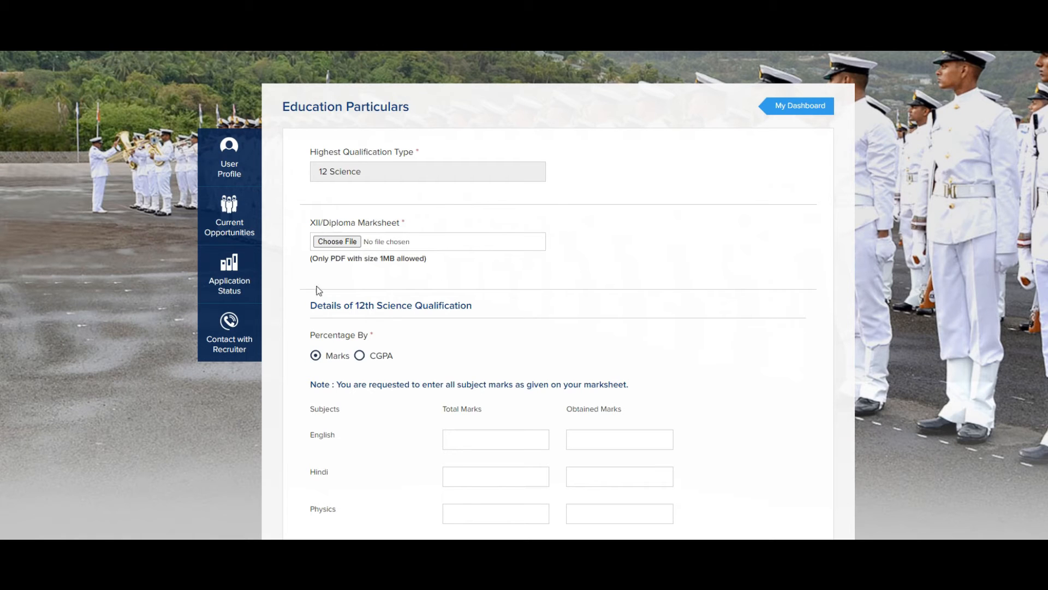
pyautogui.moveTo(312, 260); pyautogui.dragTo(451, 260)
pyautogui.click(398, 266)
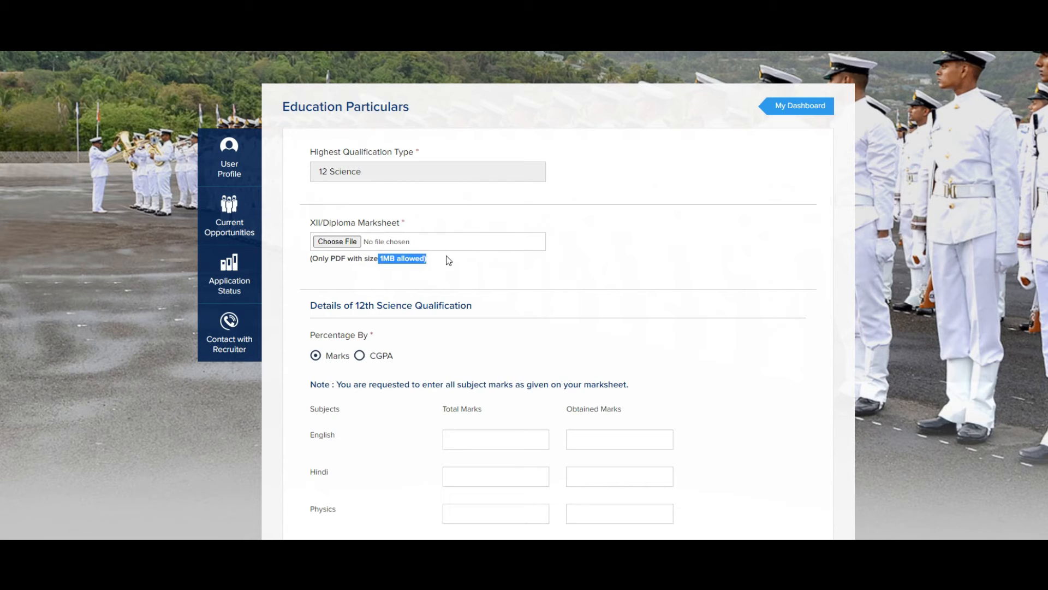
pyautogui.click(337, 241)
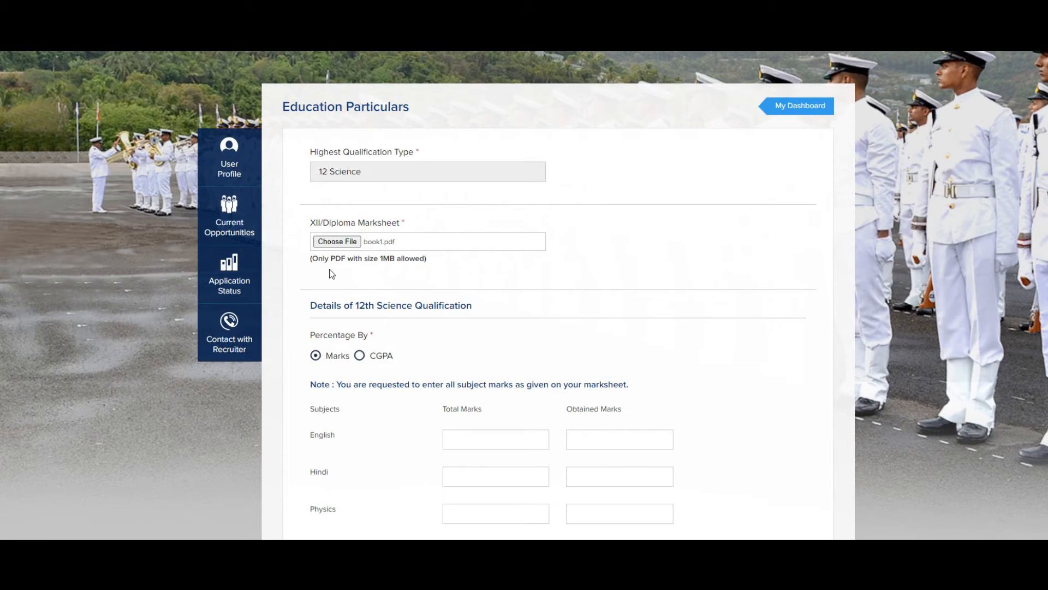
pyautogui.scroll(-2, 423, 300)
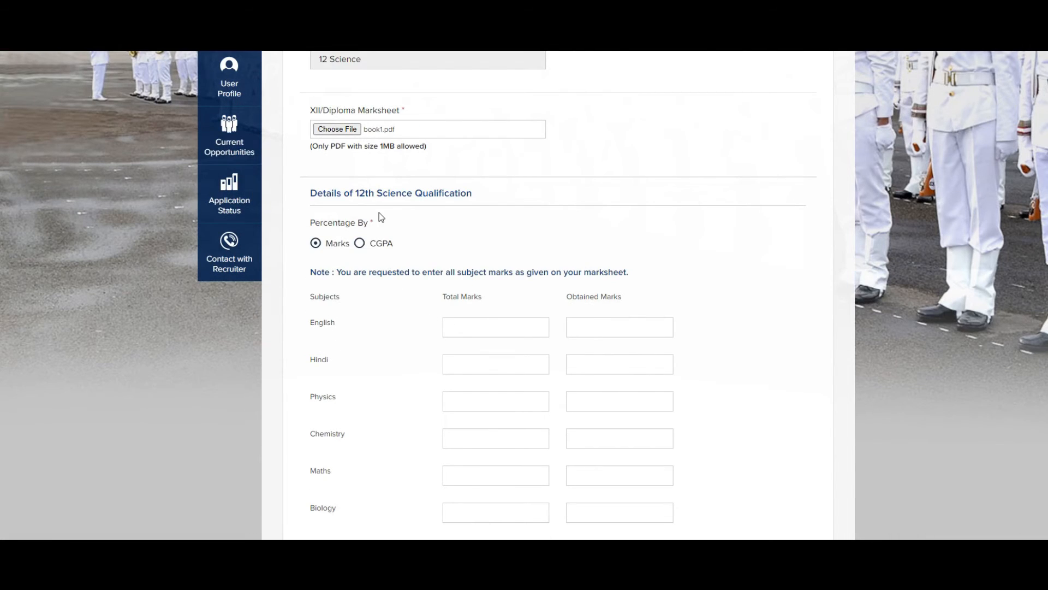
# Step: Enter 100 total and 70 obtained marks for English and Hindi in the 12th Science details
pyautogui.moveTo(354, 196); pyautogui.dragTo(480, 197)
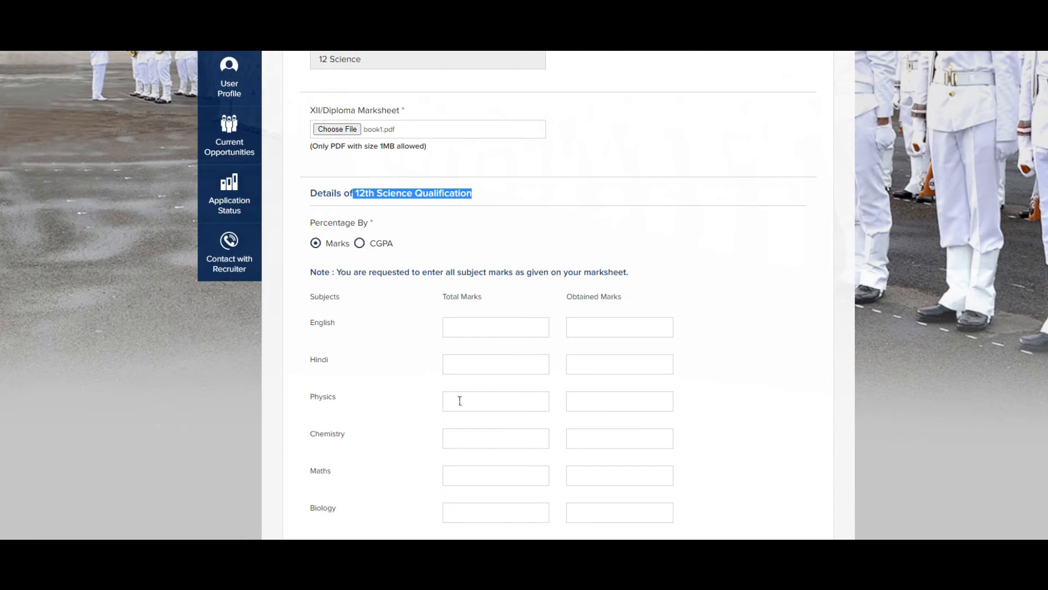
pyautogui.scroll(-2, 576, 267)
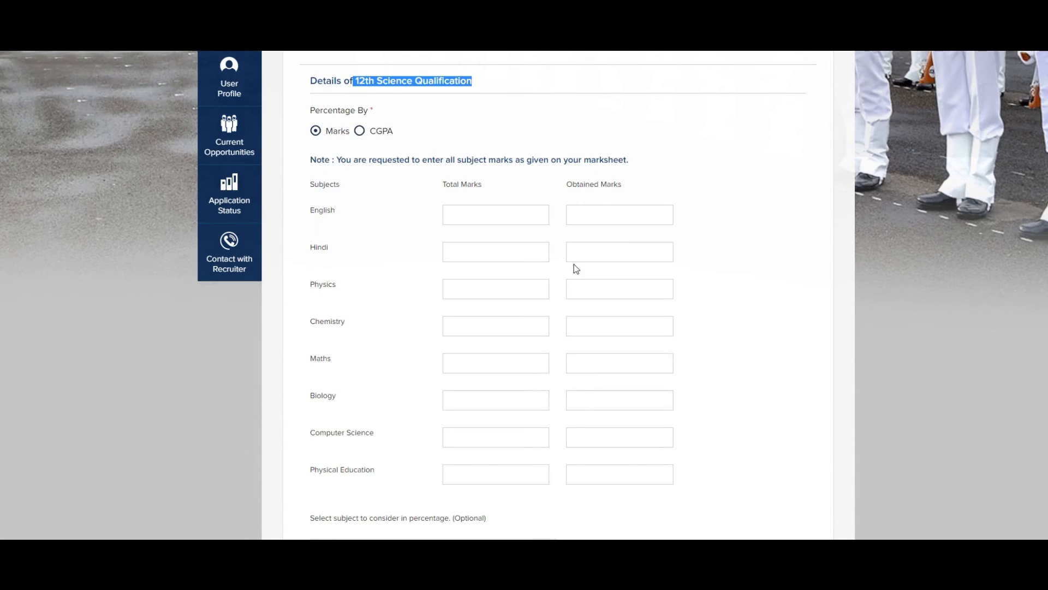
pyautogui.click(474, 223)
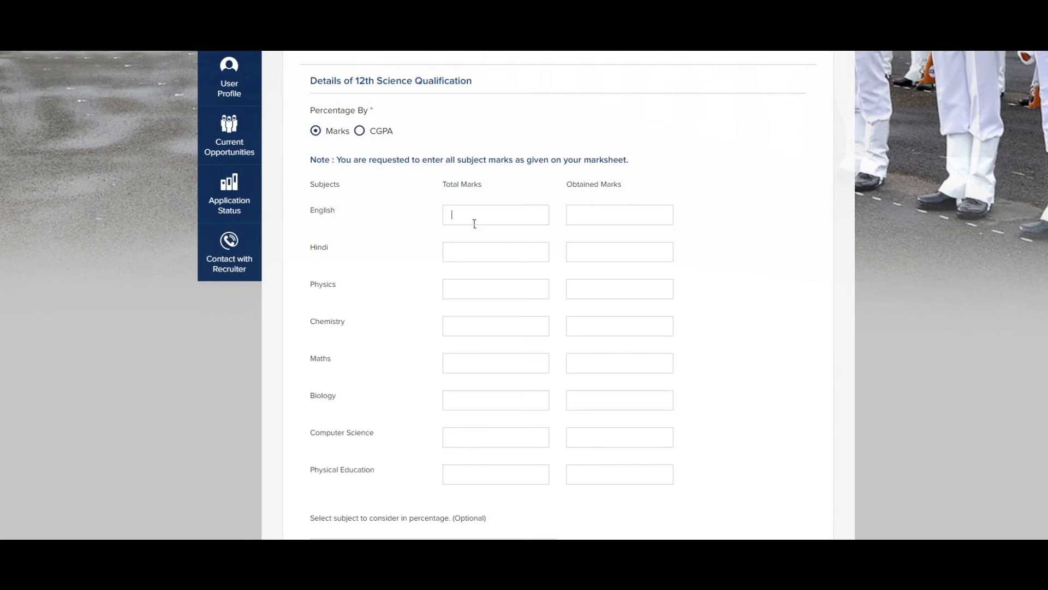
pyautogui.write('100')
pyautogui.click(609, 224)
pyautogui.write('70')
pyautogui.click(518, 263)
pyautogui.write('100')
pyautogui.click(640, 256)
pyautogui.write('70')
# Step: Fill the Physics total marks (entered as 1200) and scroll through the remaining subjects
pyautogui.click(465, 295)
pyautogui.write('1200')
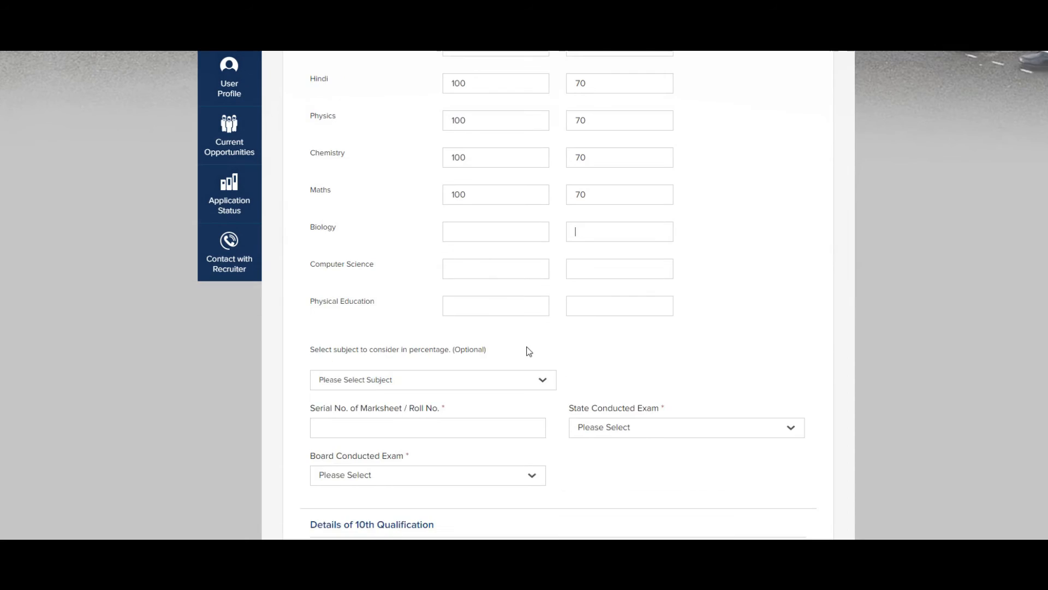
pyautogui.scroll(4, 534, 326)
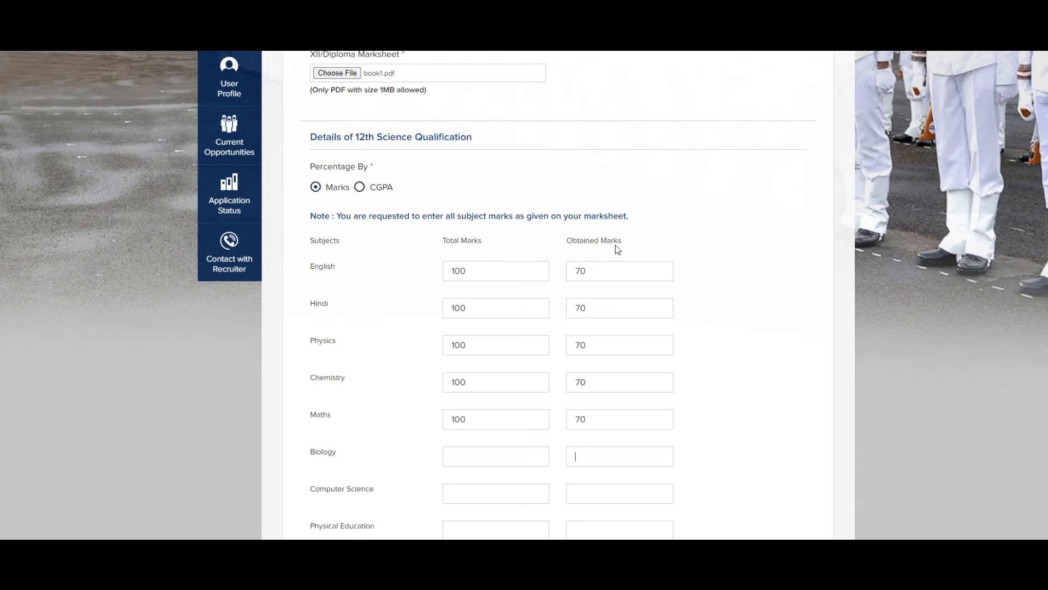
pyautogui.scroll(-3, 601, 294)
pyautogui.scroll(-3, 609, 263)
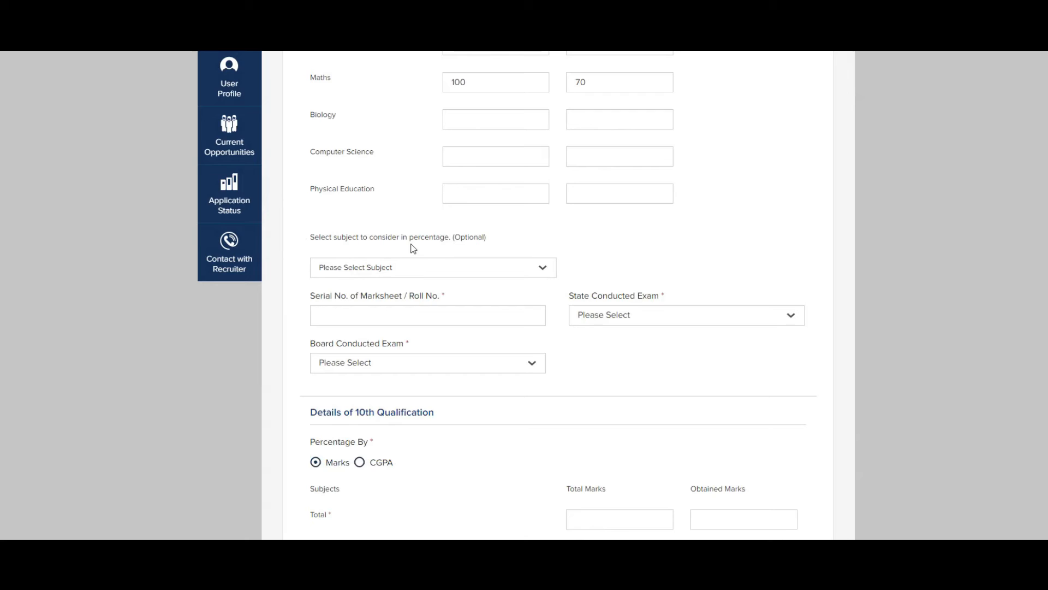
# Step: Browse the 'Select subject to consider in percentage' list and close it without choosing
pyautogui.click(526, 272)
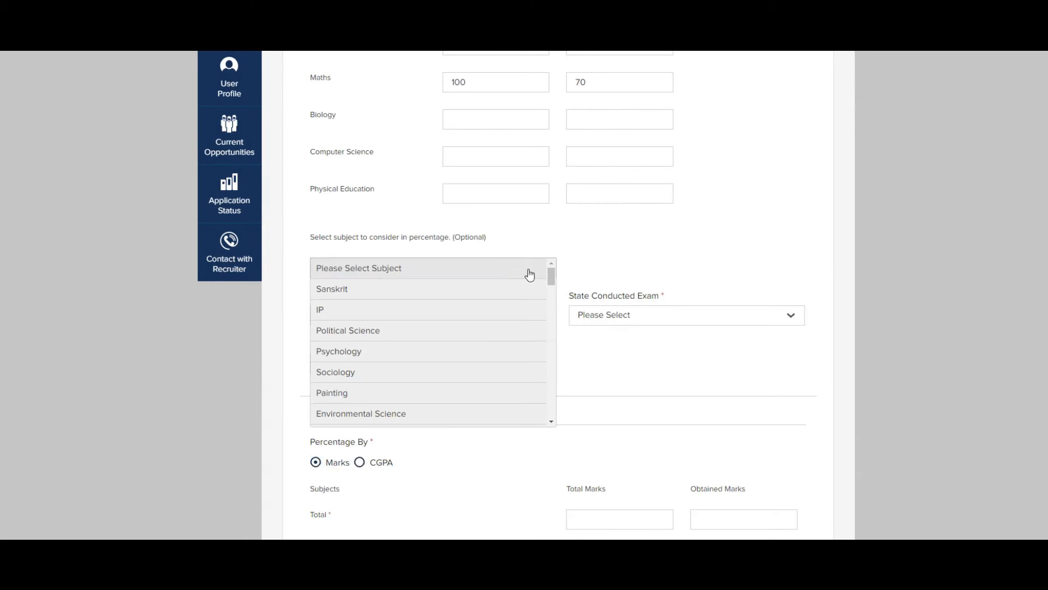
pyautogui.scroll(-8, 400, 319)
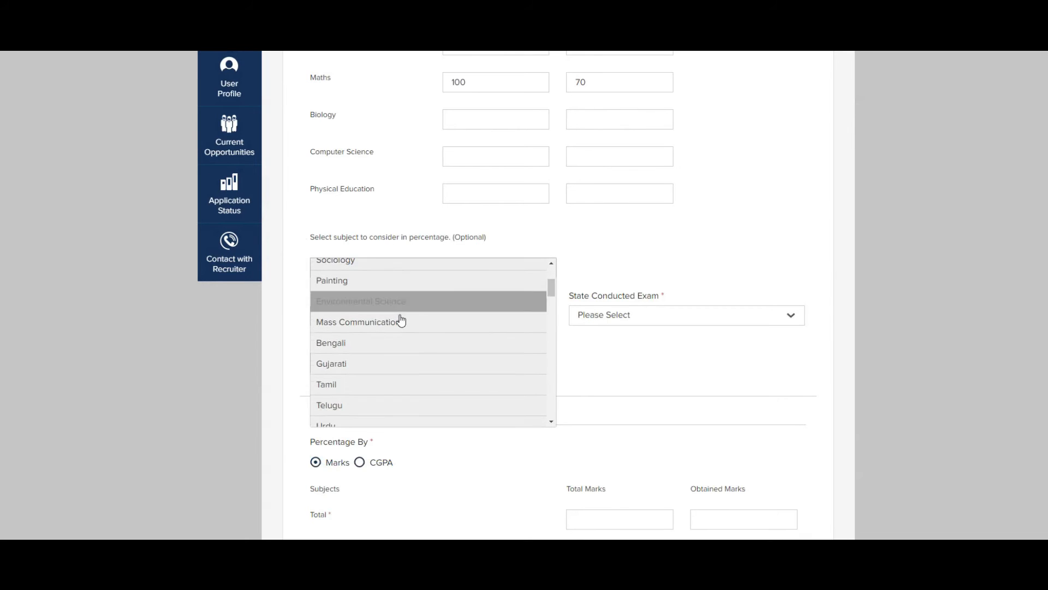
pyautogui.scroll(-3, 400, 326)
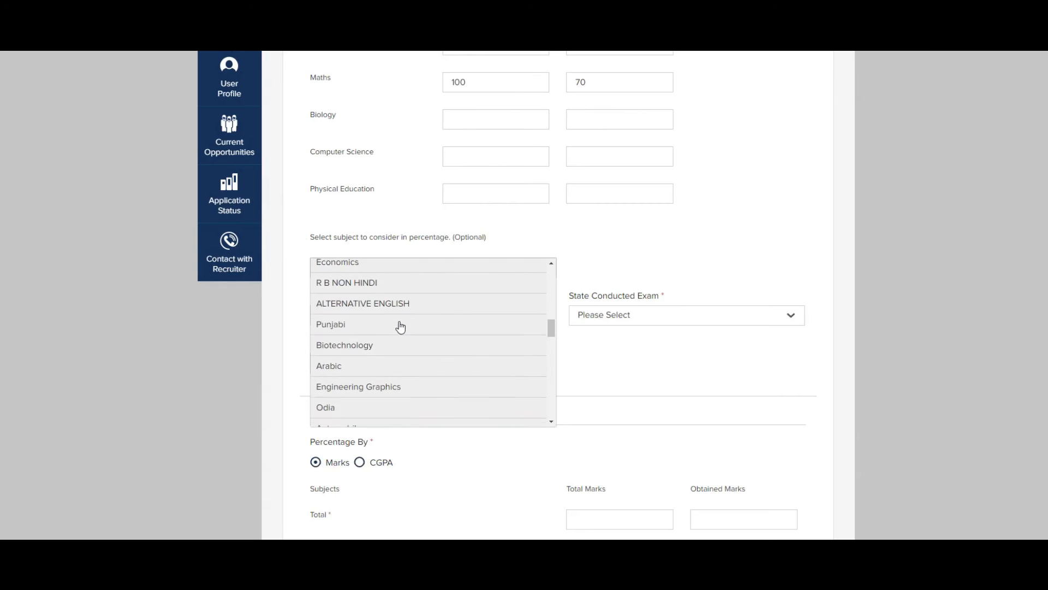
pyautogui.scroll(3, 364, 348)
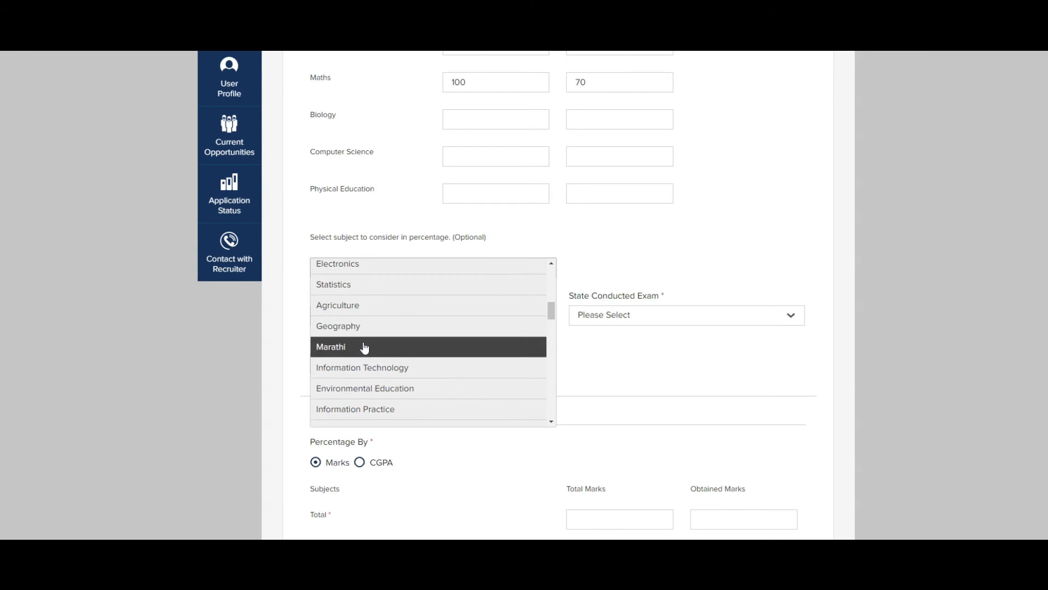
pyautogui.scroll(12, 364, 347)
pyautogui.scroll(-4, 590, 321)
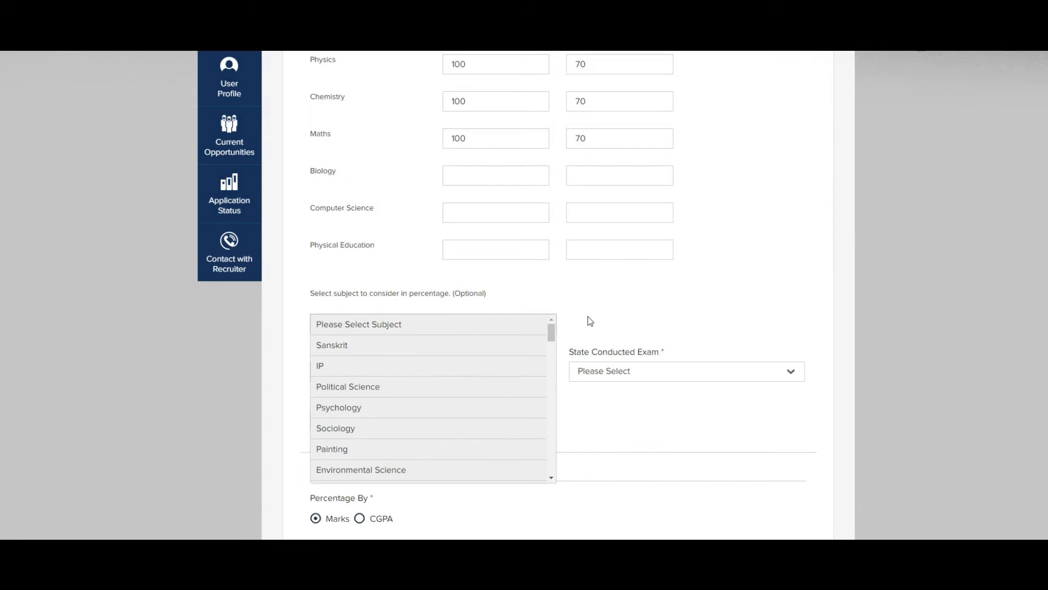
pyautogui.click(557, 304)
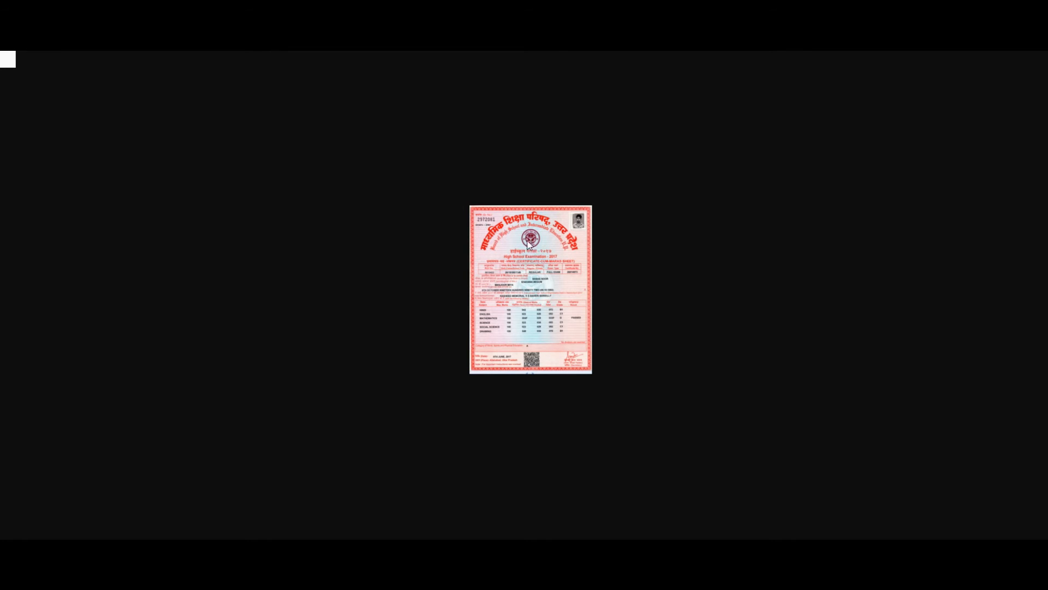
# Step: Check a region of the marksheet image, then locate the Serial No. of Marksheet / Roll No. field
pyautogui.moveTo(435, 197); pyautogui.dragTo(500, 226)
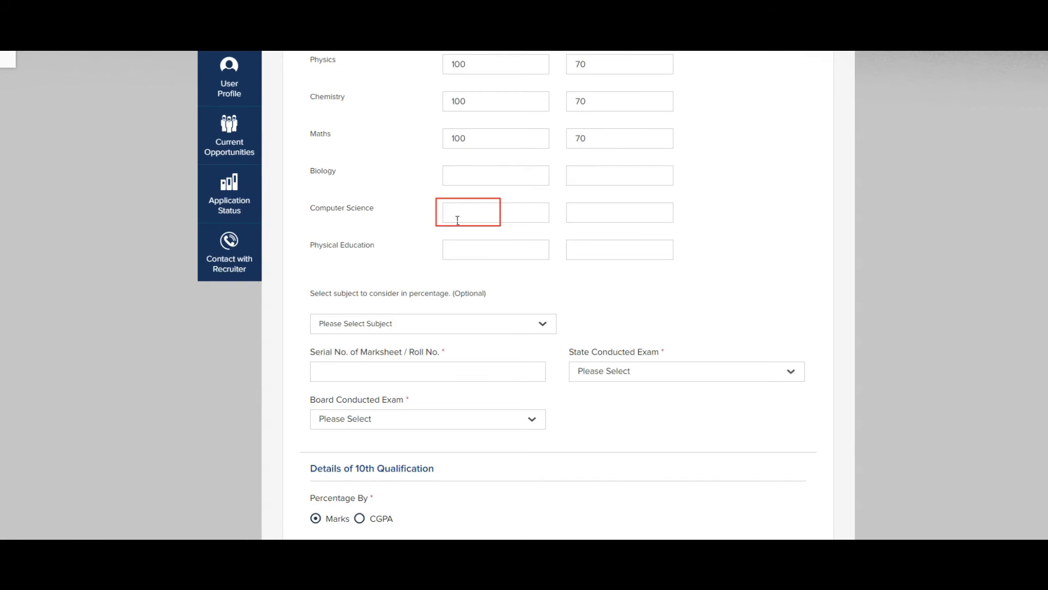
pyautogui.scroll(-2, 425, 280)
pyautogui.scroll(-1, 312, 185)
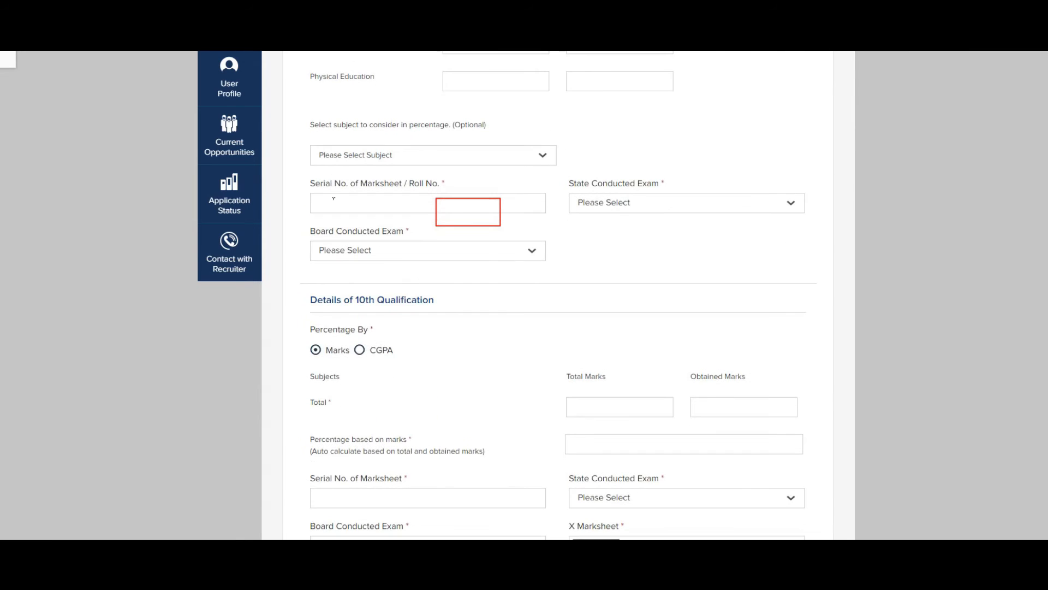
pyautogui.moveTo(302, 176)
pyautogui.mouseDown()
pyautogui.moveTo(518, 227)
pyautogui.moveTo(565, 221)
pyautogui.mouseUp()
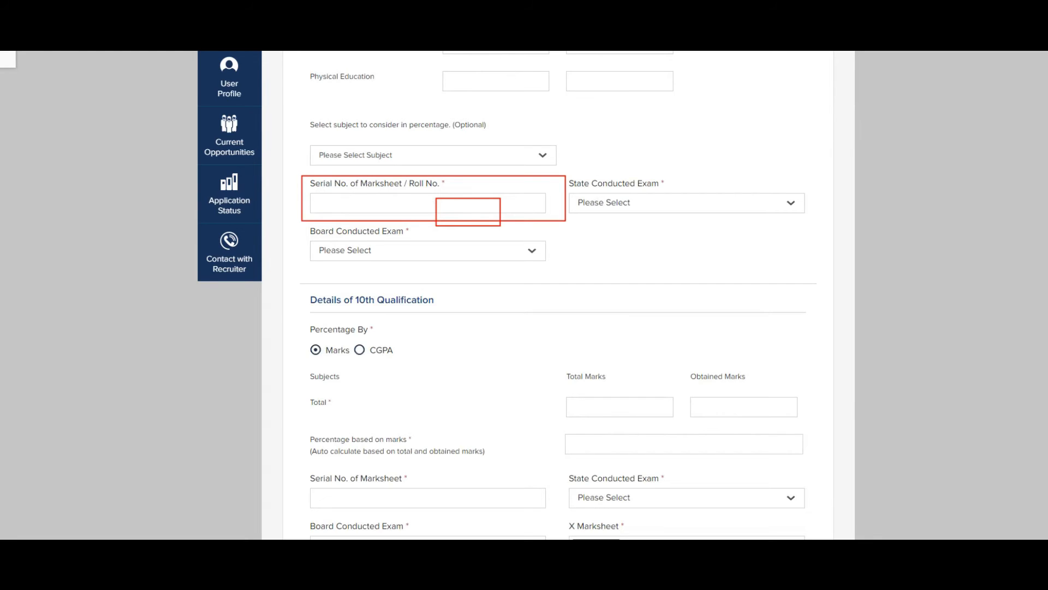
pyautogui.click(376, 212)
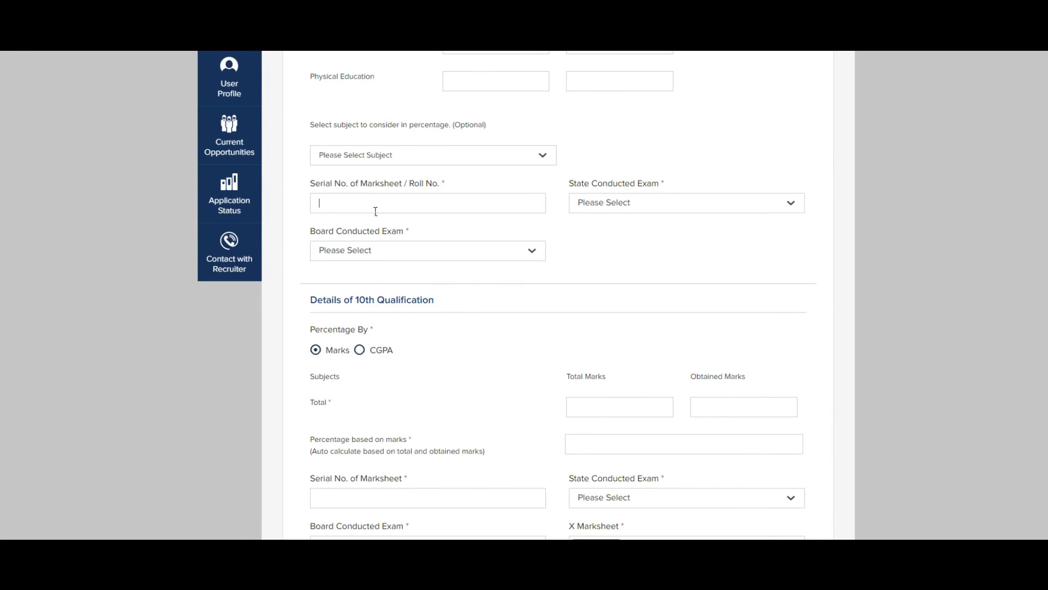
# Step: Enter the 12th marksheet roll number and set the exam state to UTTAR PRADESH
pyautogui.click(660, 212)
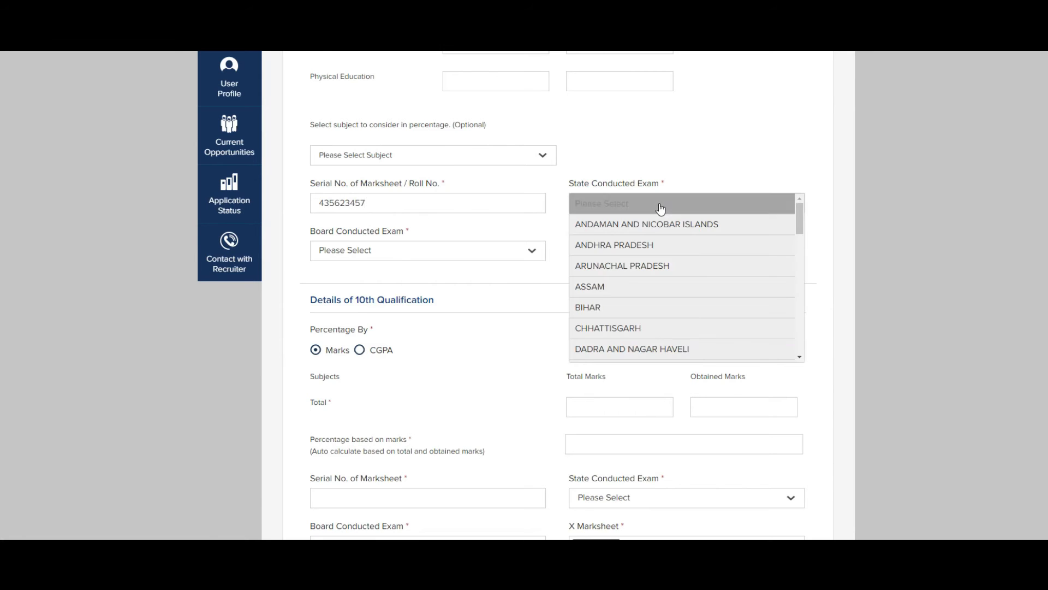
pyautogui.scroll(-8, 652, 251)
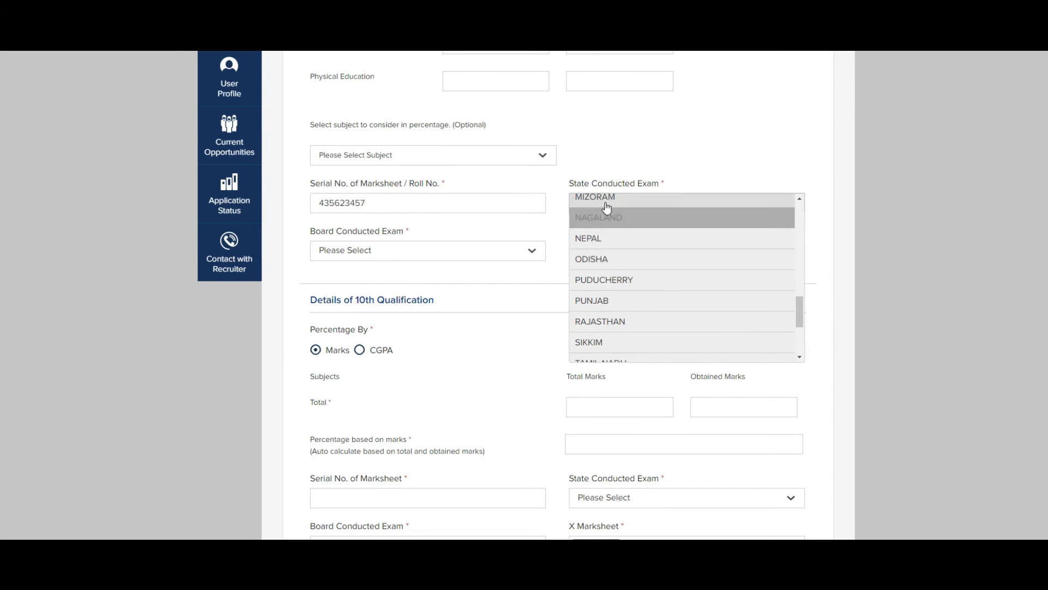
pyautogui.scroll(-5, 612, 199)
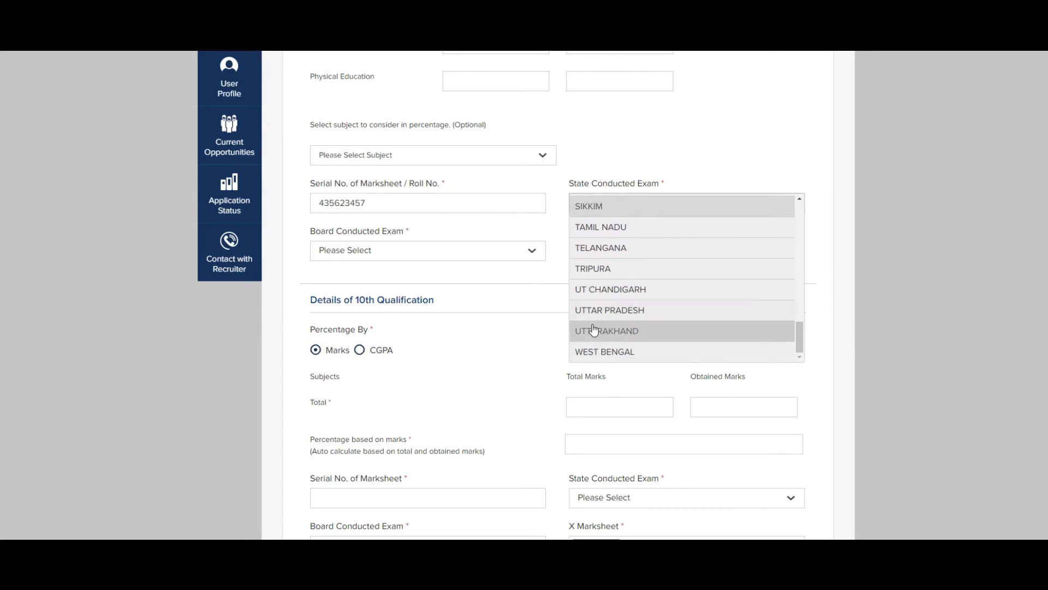
pyautogui.click(699, 305)
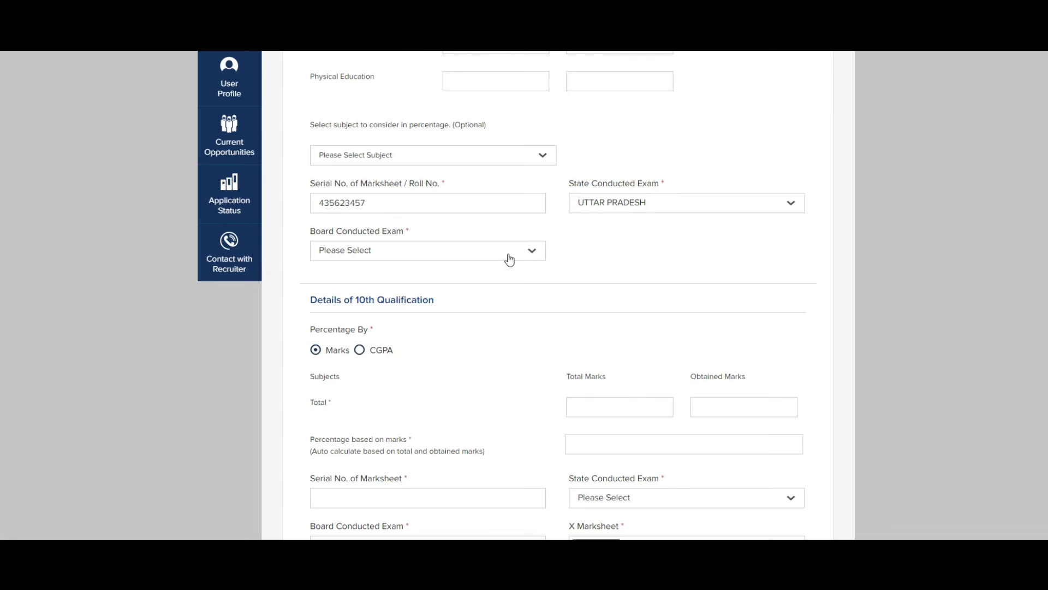
# Step: Set the examination board to State Board
pyautogui.click(446, 251)
pyautogui.scroll(-1, 442, 264)
pyautogui.scroll(1, 443, 267)
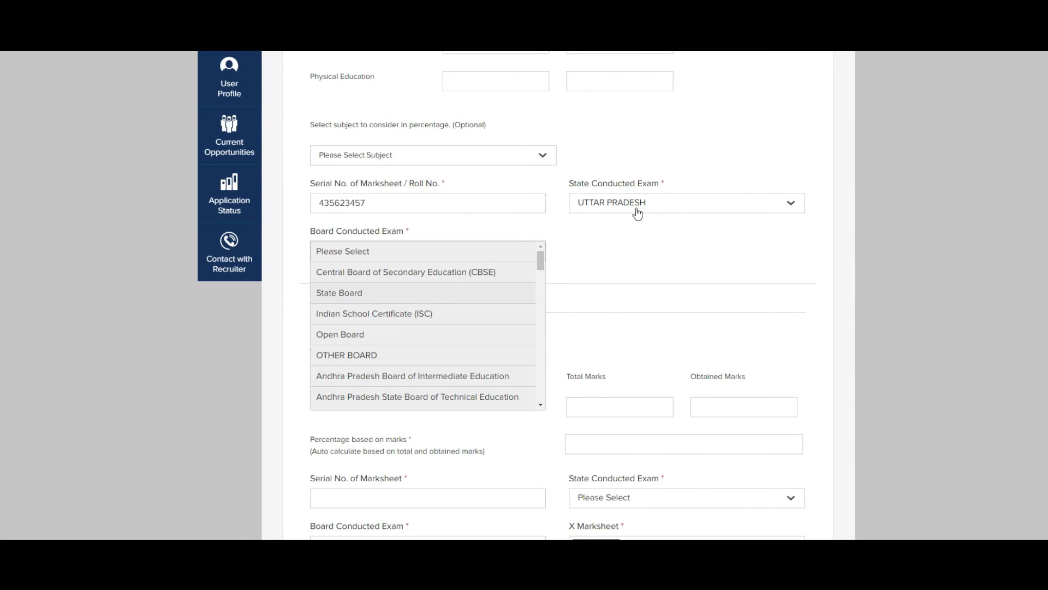
pyautogui.click(399, 293)
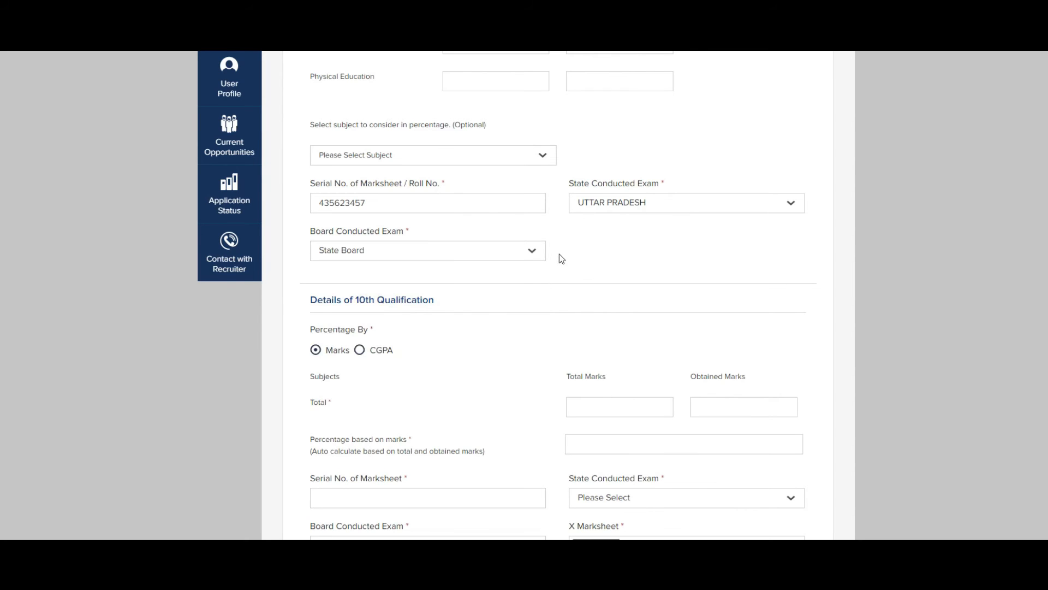
pyautogui.scroll(4, 500, 344)
pyautogui.scroll(-3, 499, 342)
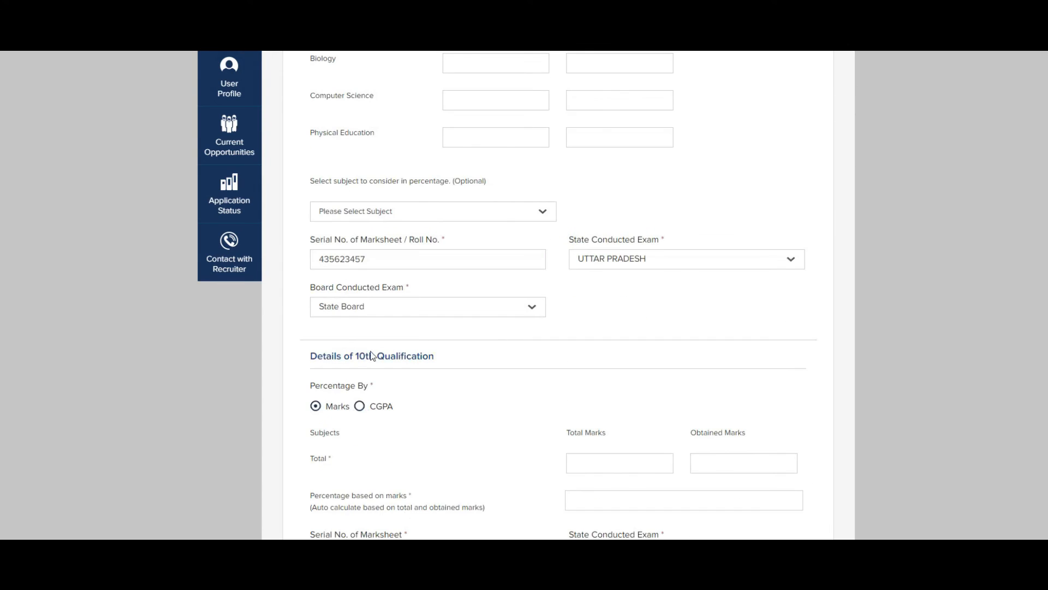
# Step: Enter 600 total and 350 obtained marks for the 10th qualification, giving 58.33 percent
pyautogui.moveTo(309, 356); pyautogui.dragTo(407, 370)
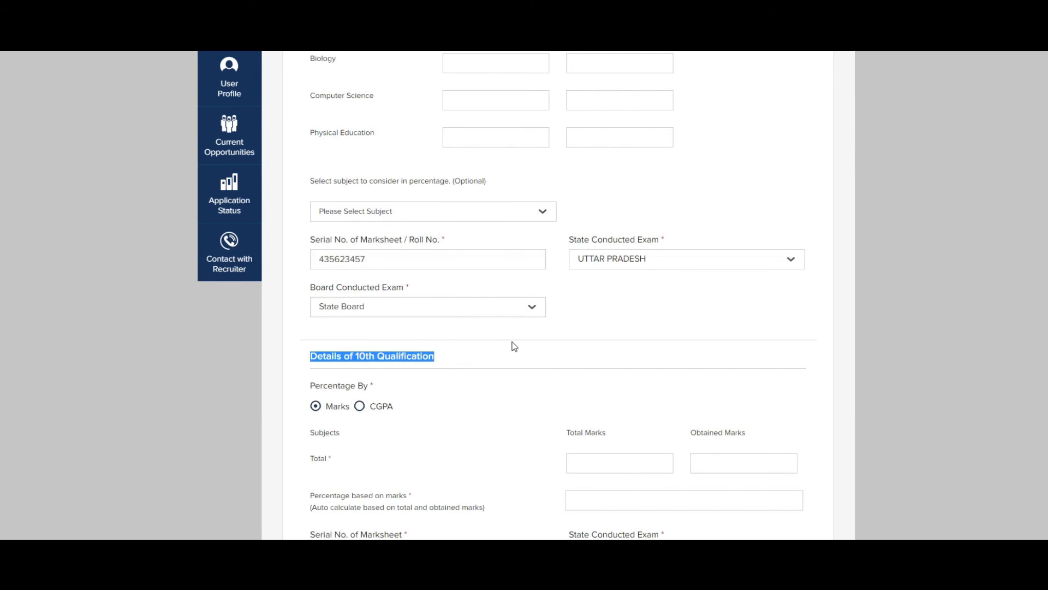
pyautogui.scroll(-2, 512, 344)
pyautogui.scroll(-1, 416, 295)
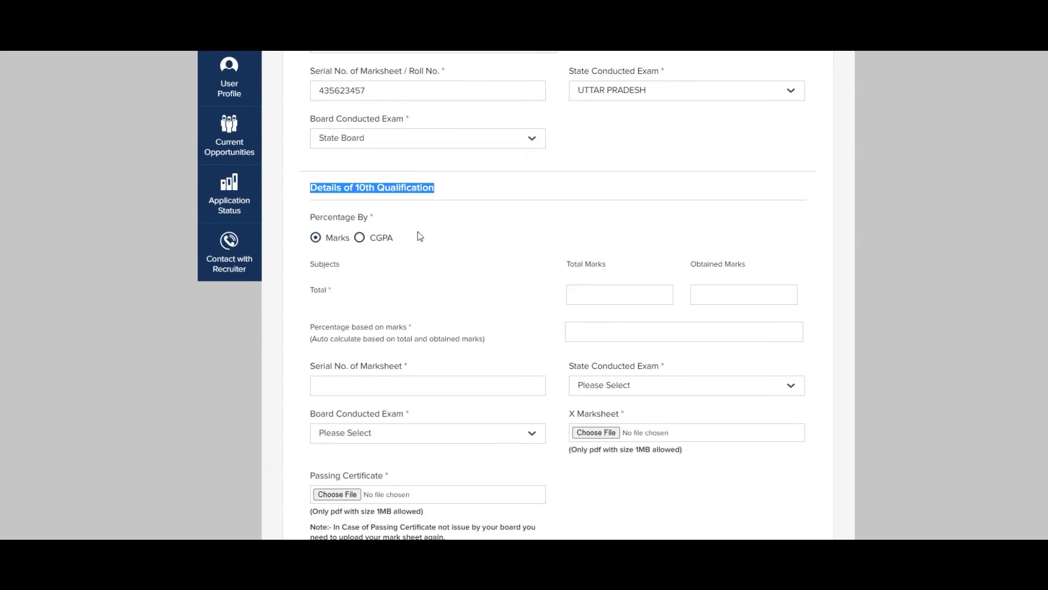
pyautogui.click(611, 300)
pyautogui.write('600')
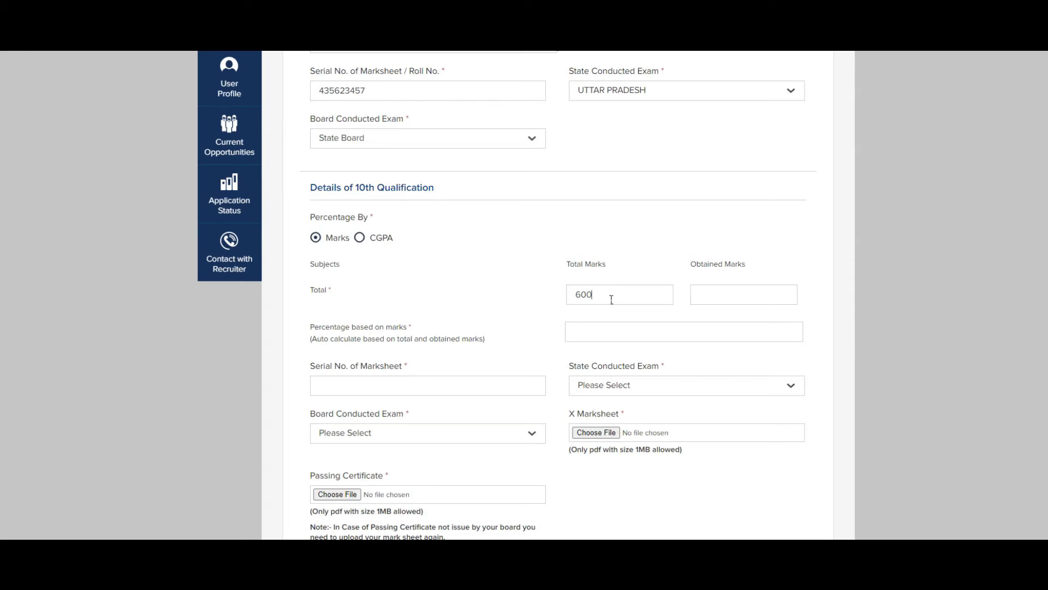
pyautogui.moveTo(613, 298); pyautogui.dragTo(533, 300)
pyautogui.click(752, 294)
pyautogui.write('350')
pyautogui.click(777, 261)
pyautogui.doubleClick(580, 338)
pyautogui.click(624, 332)
# Step: Correct the 10th obtained marks to 400 so the percentage recalculates to 66.67
pyautogui.click(728, 304)
pyautogui.hotkey('ctrl', 'a')
pyautogui.write('400')
pyautogui.click(740, 277)
pyautogui.moveTo(597, 337); pyautogui.dragTo(572, 334)
pyautogui.scroll(-1, 500, 293)
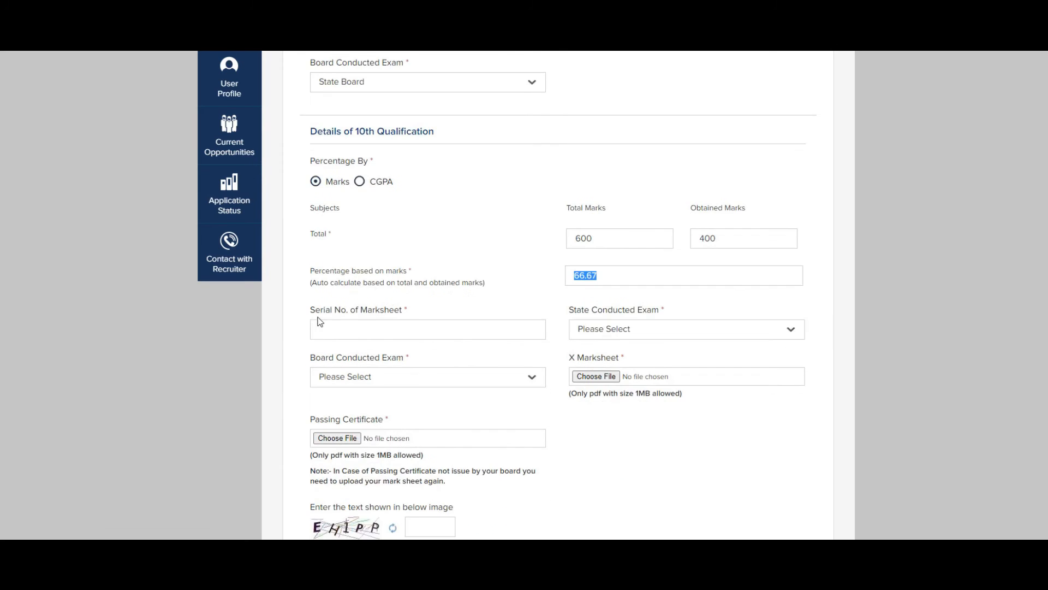
pyautogui.moveTo(320, 322); pyautogui.dragTo(416, 313)
pyautogui.click(429, 332)
pyautogui.scroll(5, 428, 328)
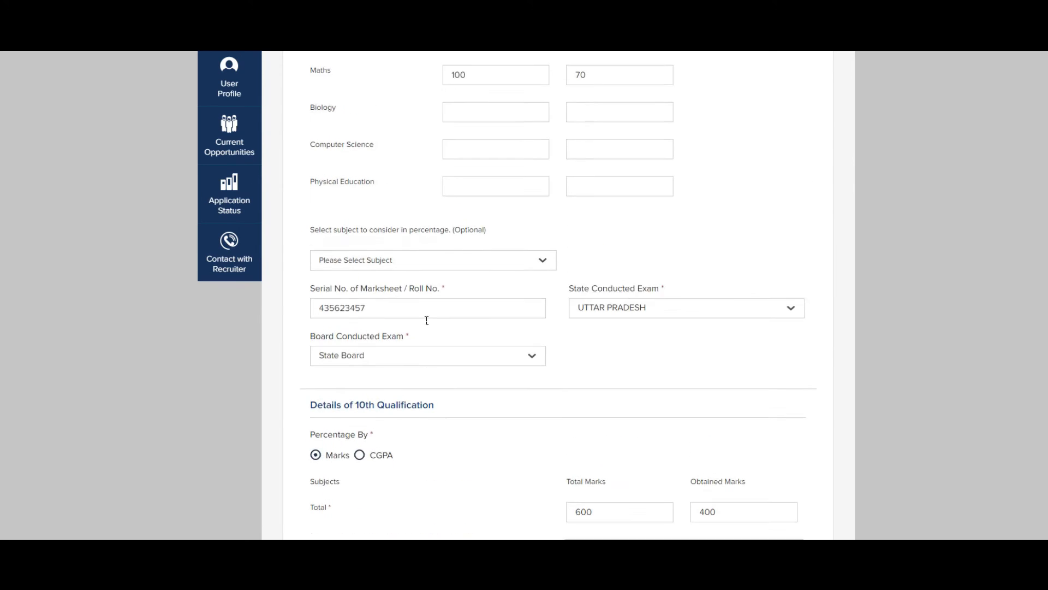
# Step: Copy the 12th roll number into the 10th Serial No. of Marksheet field
pyautogui.moveTo(378, 321); pyautogui.dragTo(284, 321)
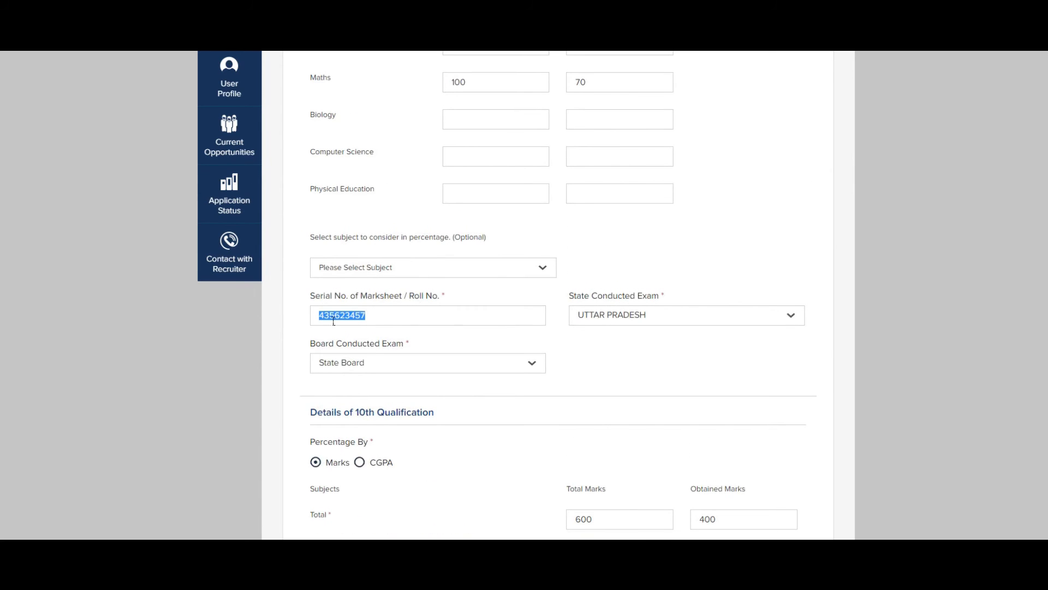
pyautogui.hotkey('ctrl', 'c')
pyautogui.scroll(-4, 334, 322)
pyautogui.click(377, 385)
pyautogui.hotkey('ctrl', 'v')
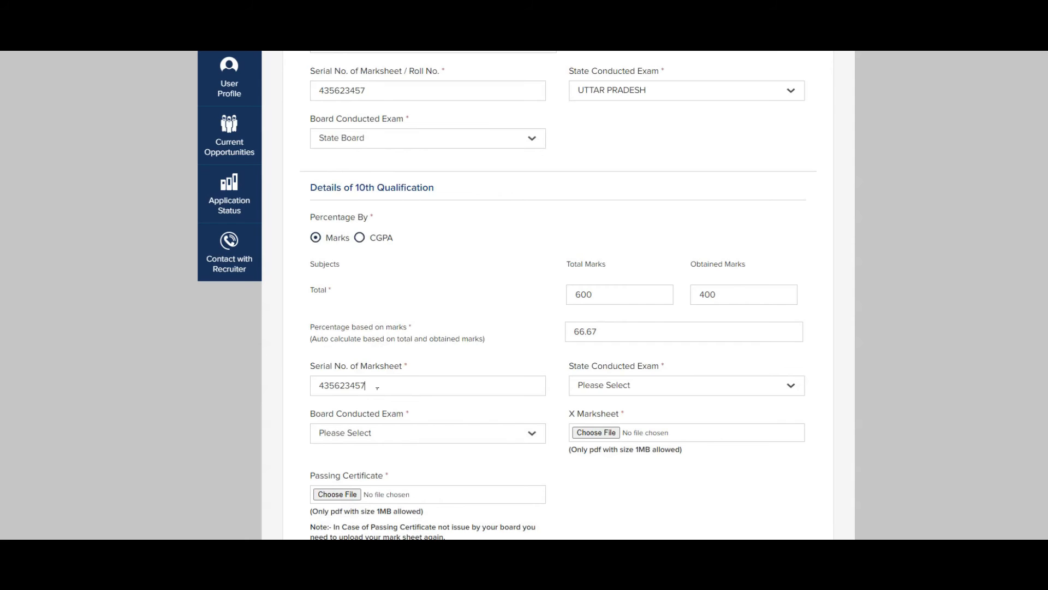
pyautogui.scroll(2, 380, 383)
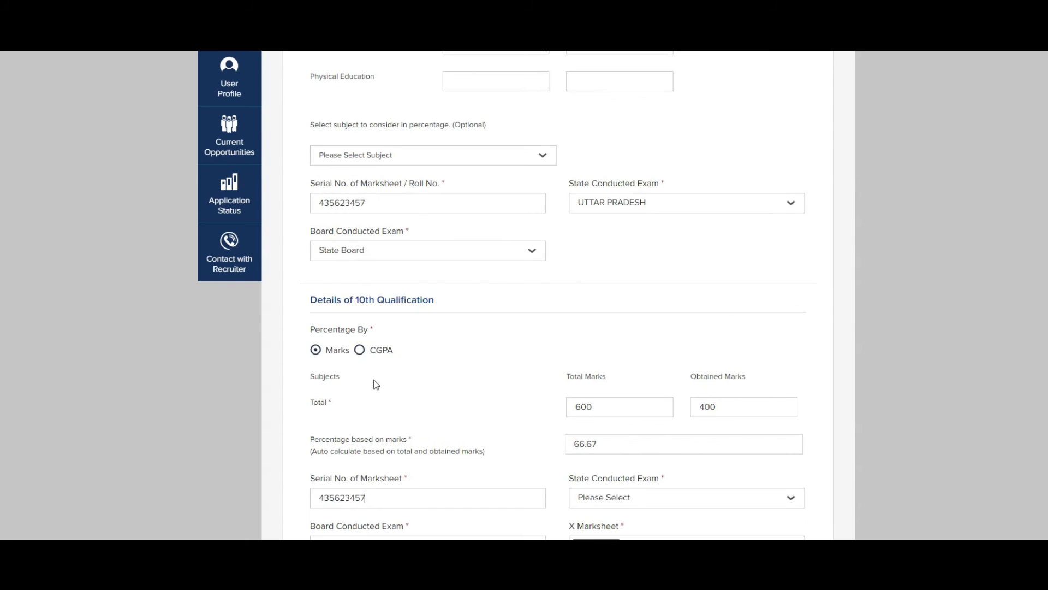
pyautogui.scroll(1, 376, 384)
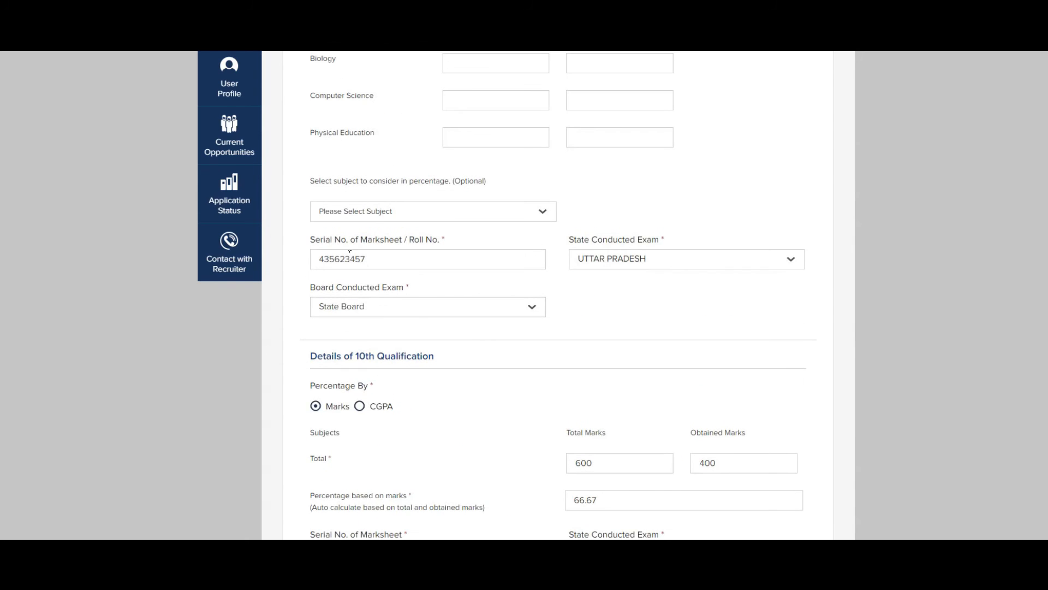
pyautogui.moveTo(312, 242); pyautogui.dragTo(458, 247)
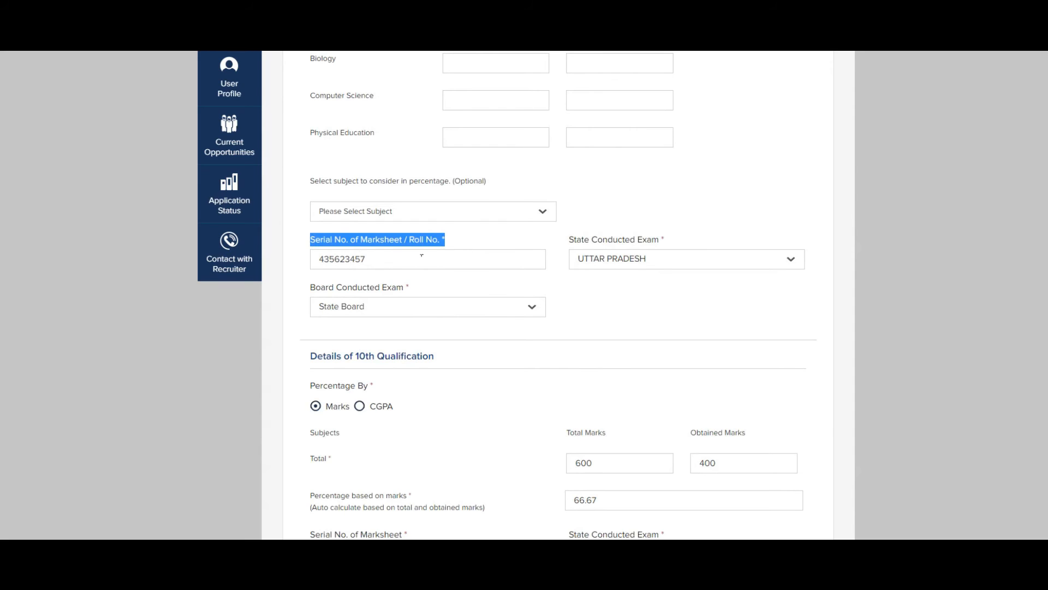
pyautogui.scroll(-4, 382, 352)
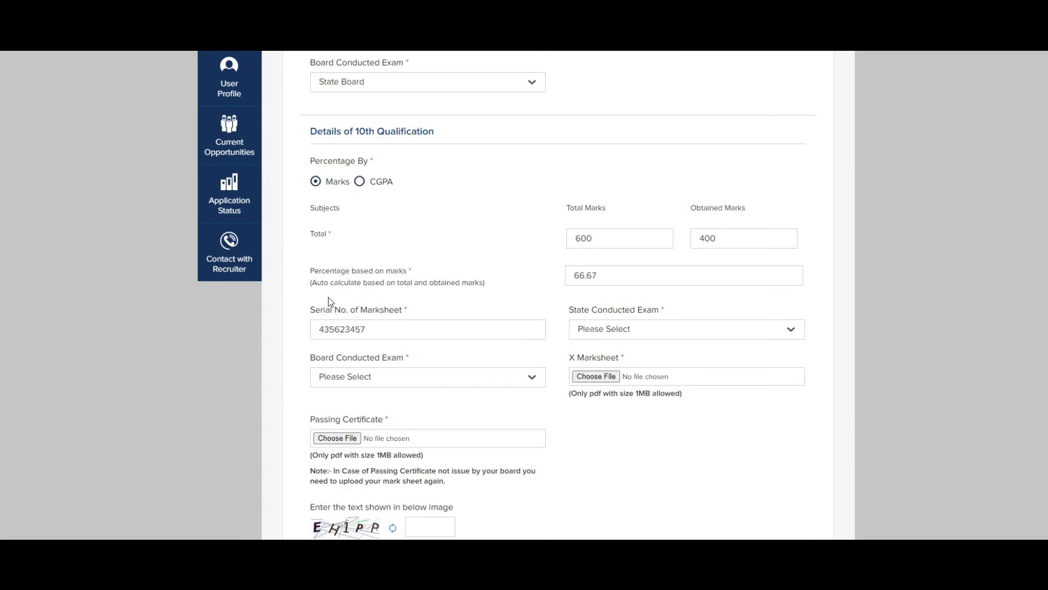
pyautogui.doubleClick(355, 334)
# Step: Set the 10th exam state to UTTAR PRADESH and the board to State Board
pyautogui.click(689, 330)
pyautogui.scroll(-7, 646, 419)
pyautogui.scroll(-5, 646, 420)
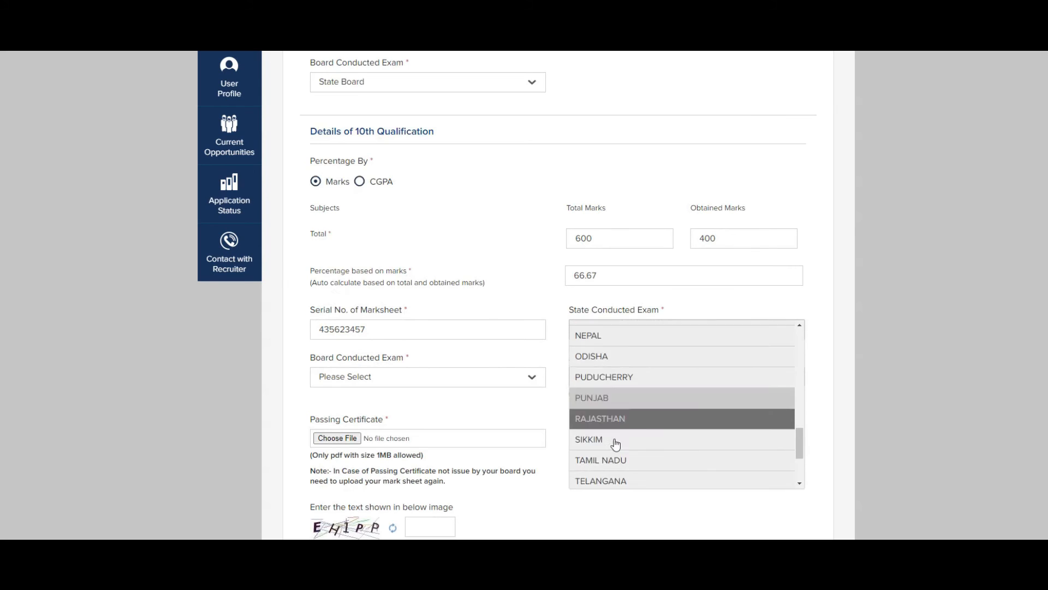
pyautogui.click(640, 437)
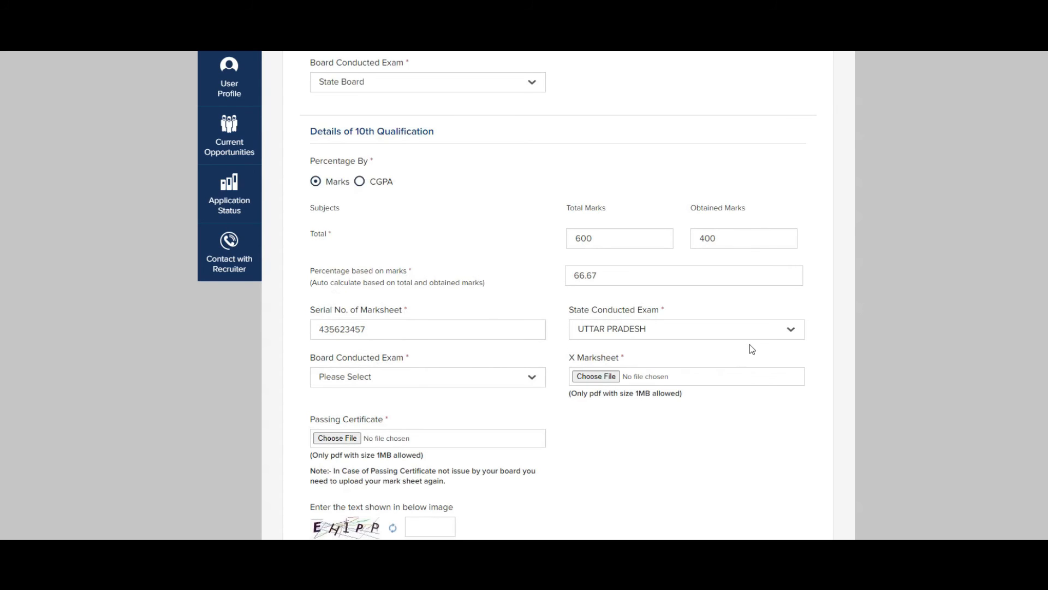
pyautogui.click(499, 379)
pyautogui.click(370, 422)
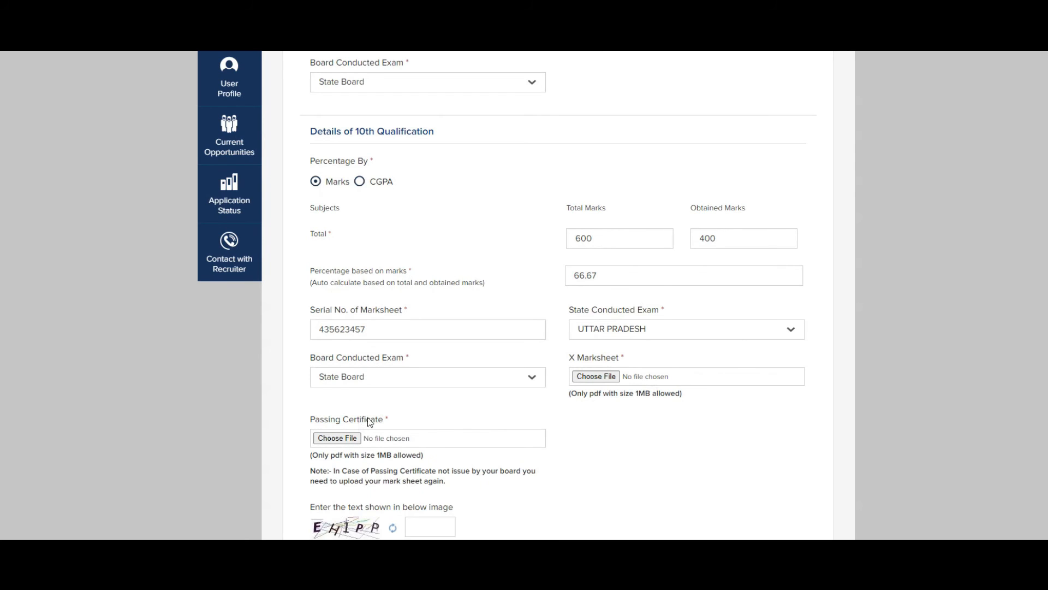
# Step: Attach book2.pdf as the X Marksheet and book3.pdf as the passing certificate
pyautogui.click(608, 379)
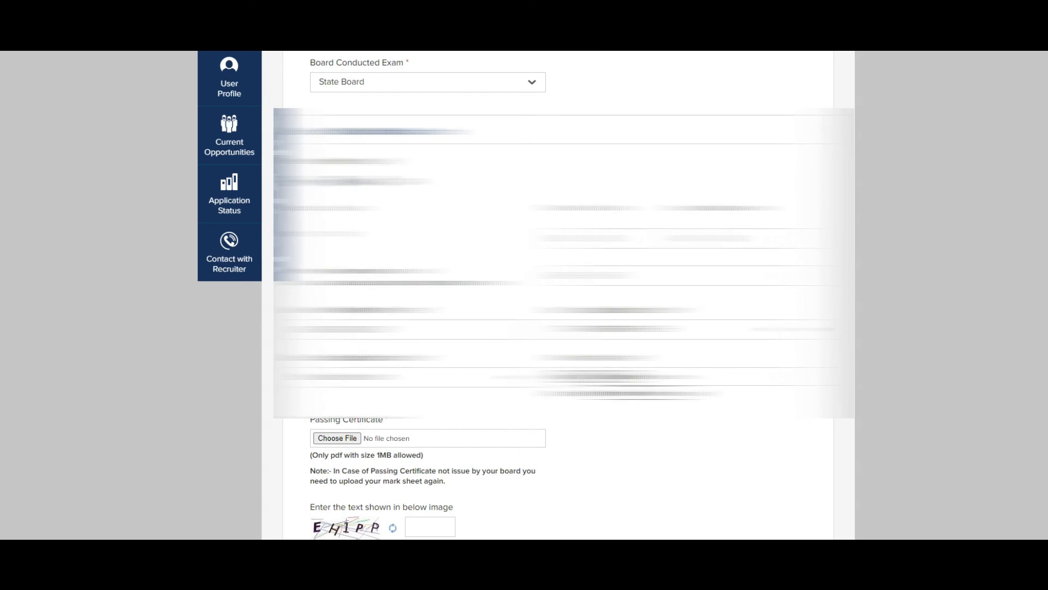
pyautogui.click(278, 81)
pyautogui.click(827, 383)
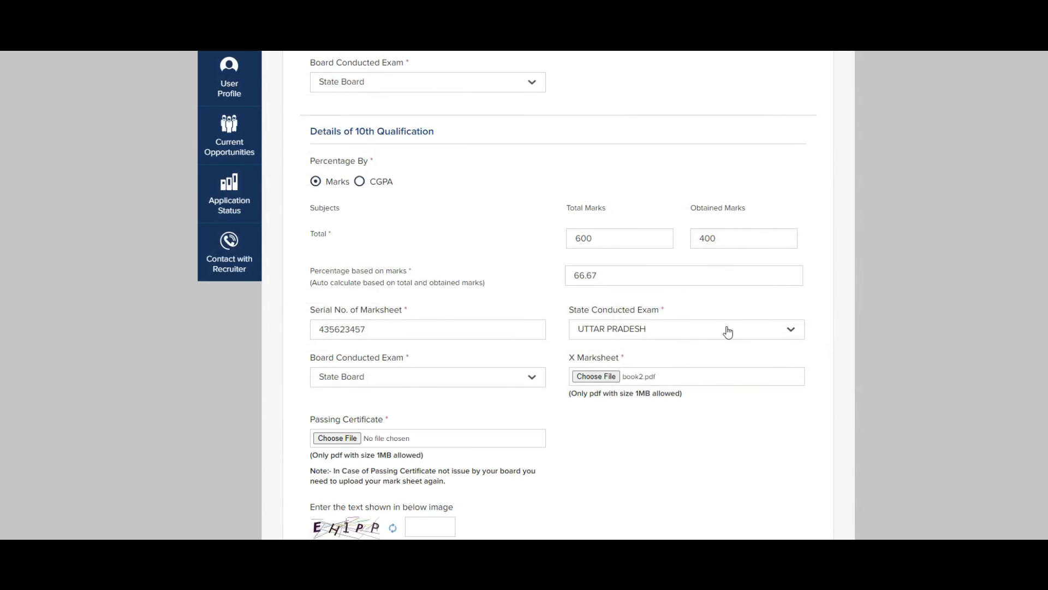
pyautogui.scroll(-1, 609, 328)
pyautogui.scroll(-3, 611, 332)
pyautogui.moveTo(309, 281); pyautogui.dragTo(388, 282)
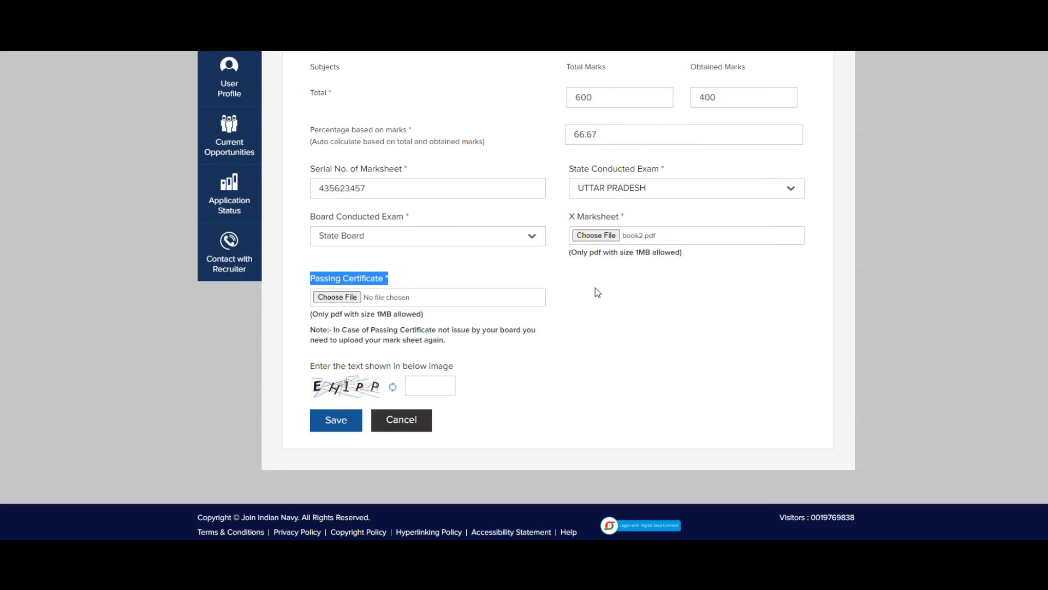
pyautogui.click(326, 297)
# Step: Enter the captcha and save the education details, confirming the success message
pyautogui.click(422, 391)
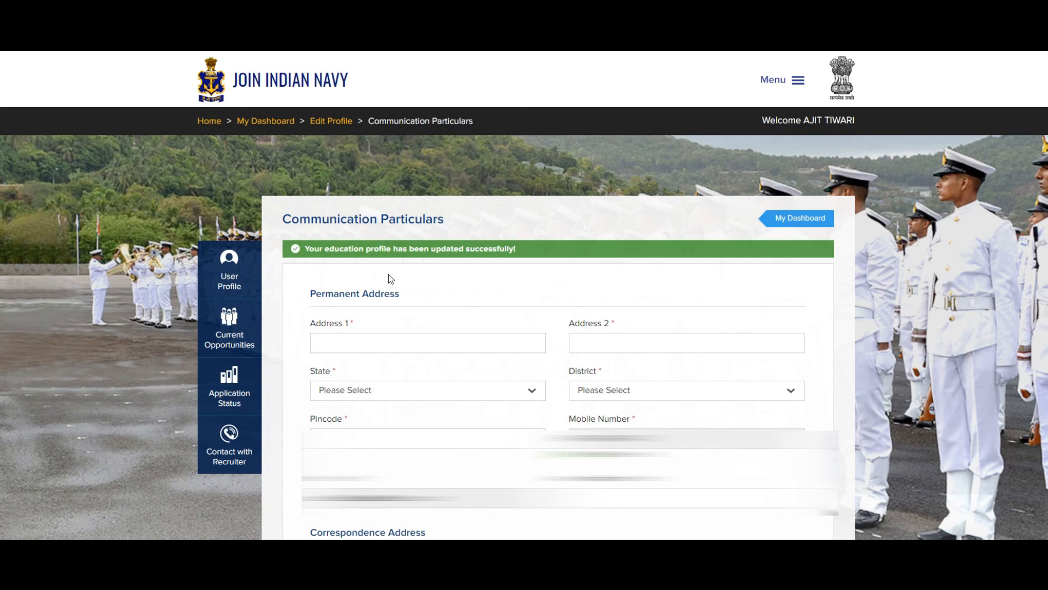
pyautogui.moveTo(288, 259); pyautogui.dragTo(543, 255)
pyautogui.moveTo(272, 239); pyautogui.dragTo(546, 254)
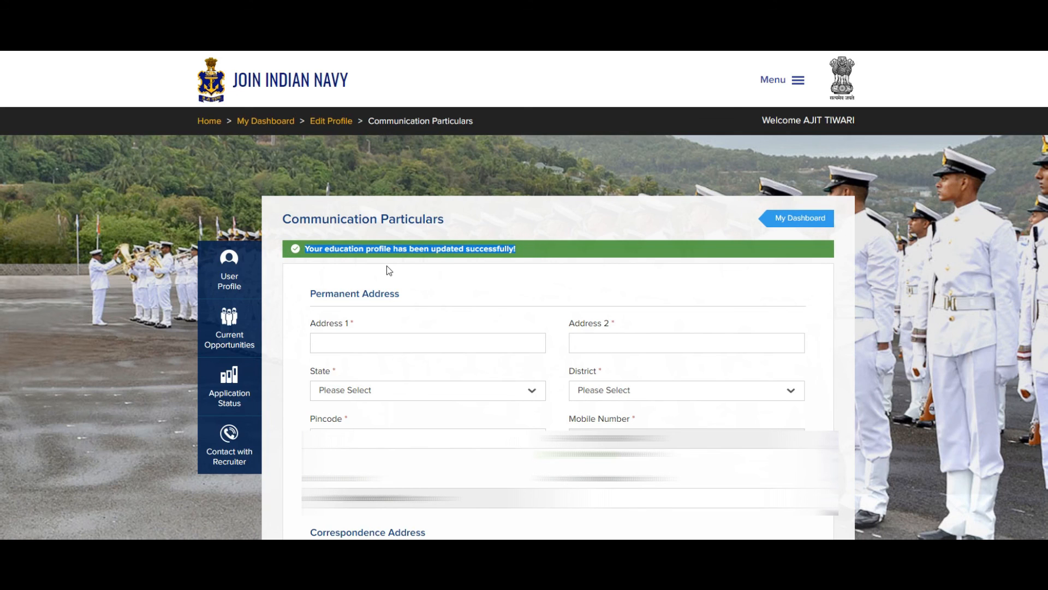
# Step: Mark the correspondence address as the same as the permanent address
pyautogui.moveTo(296, 298); pyautogui.dragTo(480, 297)
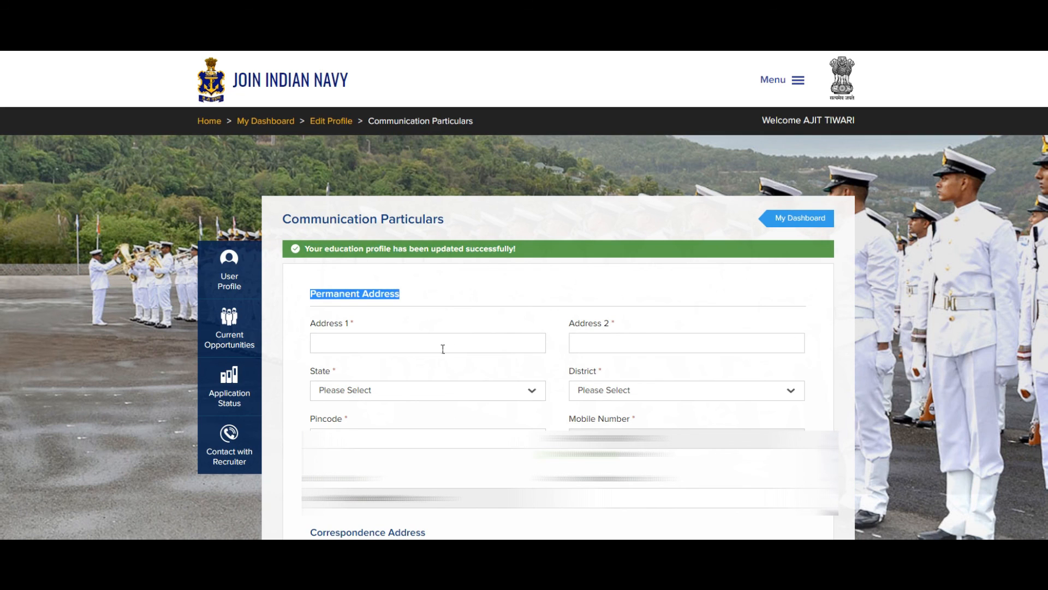
pyautogui.scroll(-8, 411, 354)
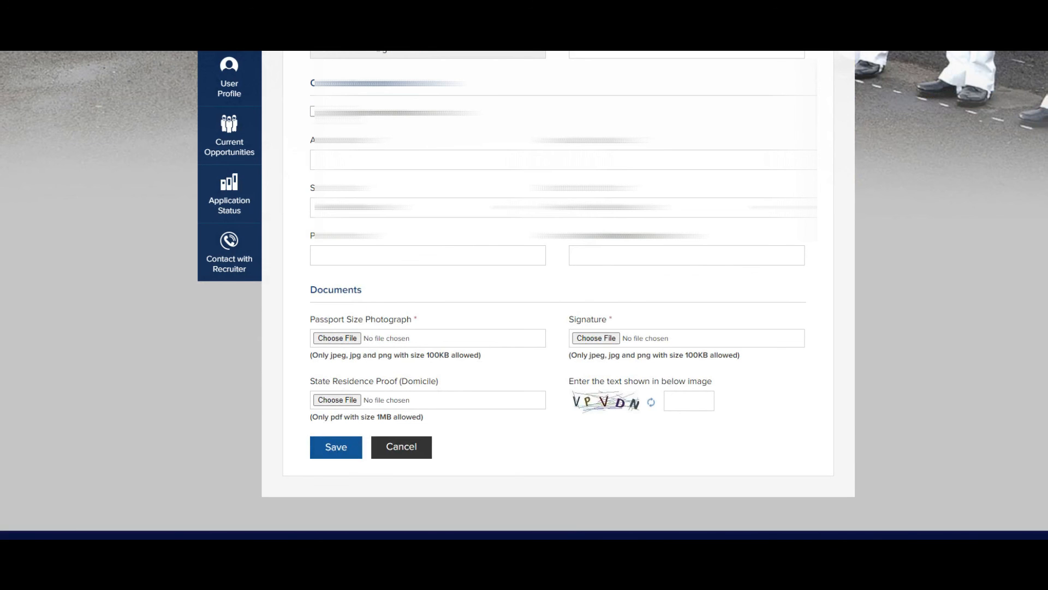
pyautogui.click(315, 111)
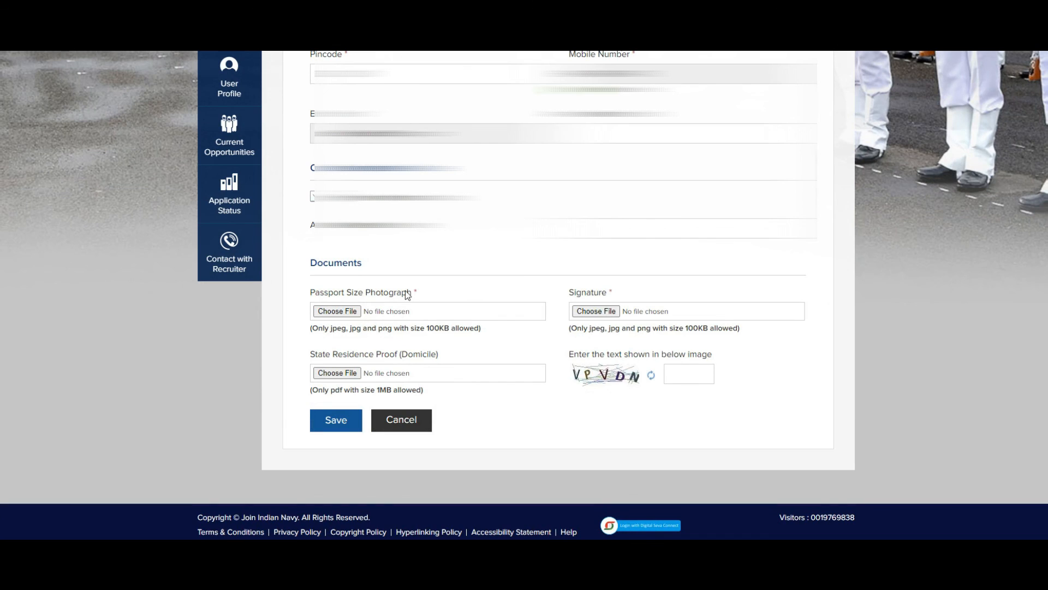
# Step: Attach demo-pic.jpg as the passport photograph and UPSC_SIGN.jpg as the signature
pyautogui.moveTo(330, 329); pyautogui.dragTo(363, 335)
pyautogui.click(393, 334)
pyautogui.doubleClick(436, 331)
pyautogui.click(476, 333)
pyautogui.click(355, 314)
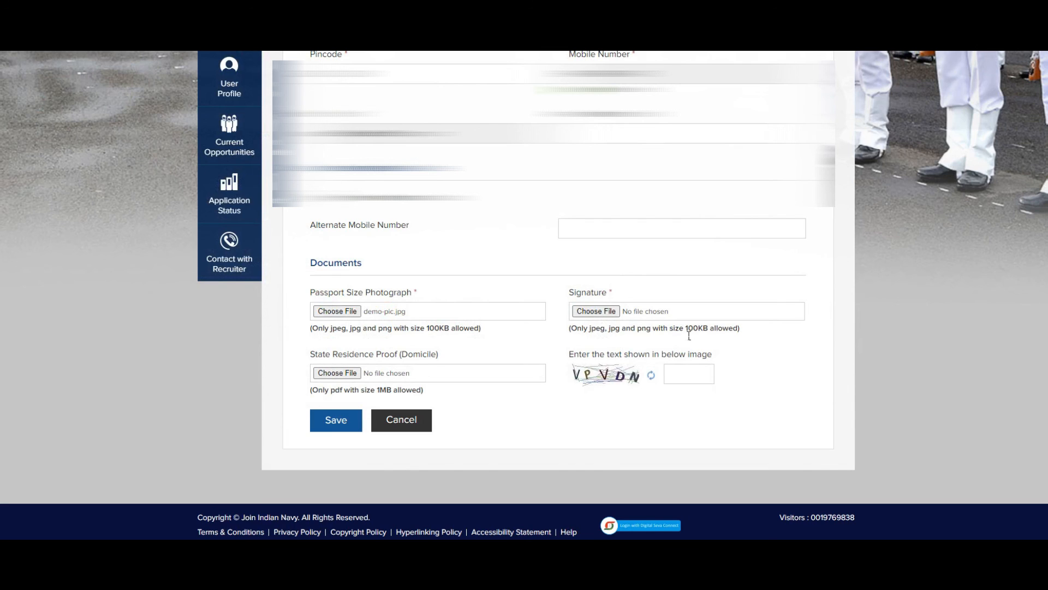
pyautogui.moveTo(687, 328); pyautogui.dragTo(749, 333)
pyautogui.click(602, 313)
# Step: Leave the domicile proof empty and save the communication profile
pyautogui.moveTo(303, 355); pyautogui.dragTo(444, 353)
pyautogui.click(435, 365)
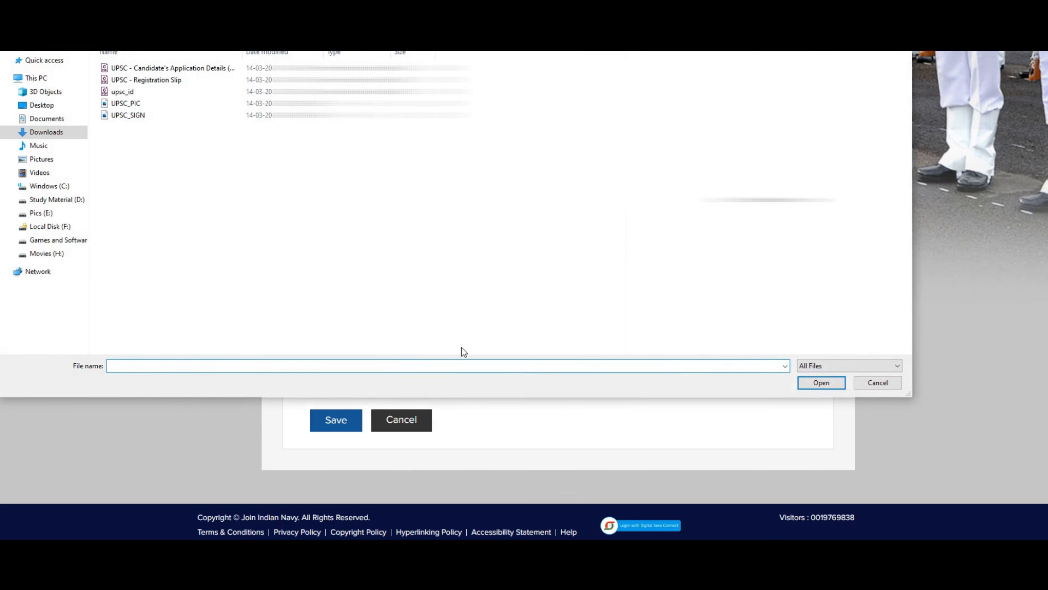
pyautogui.click(878, 384)
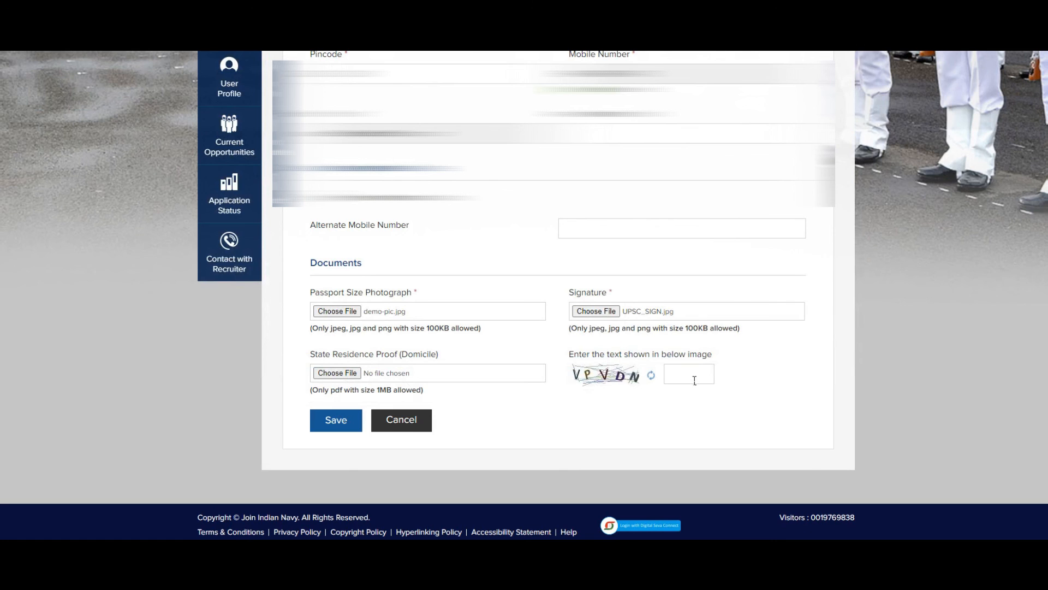
pyautogui.click(334, 422)
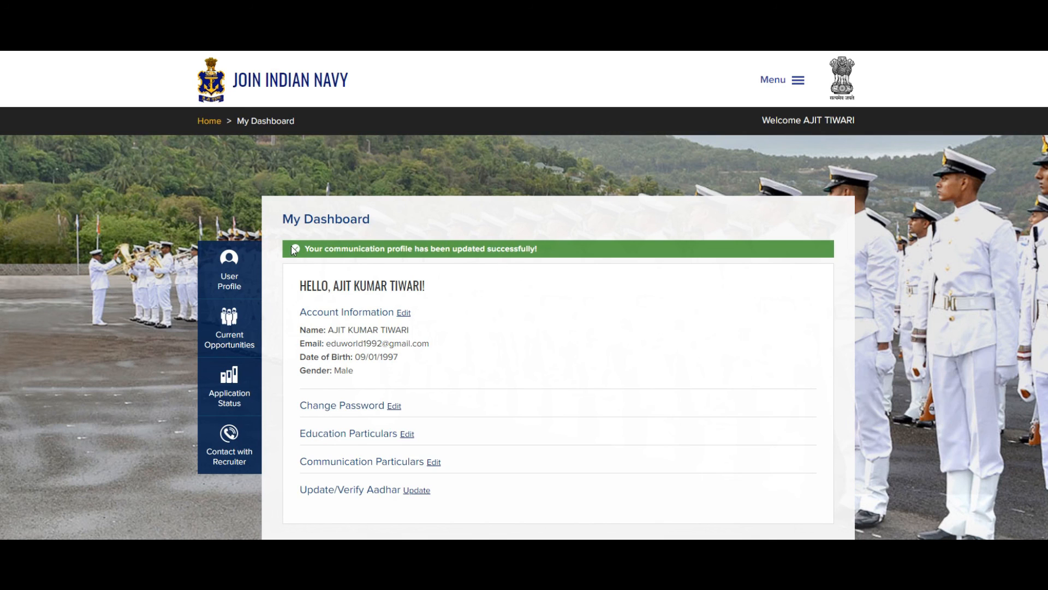
# Step: Go to Current Opportunities, which reports no job openings for officers at the moment
pyautogui.moveTo(294, 250); pyautogui.dragTo(549, 250)
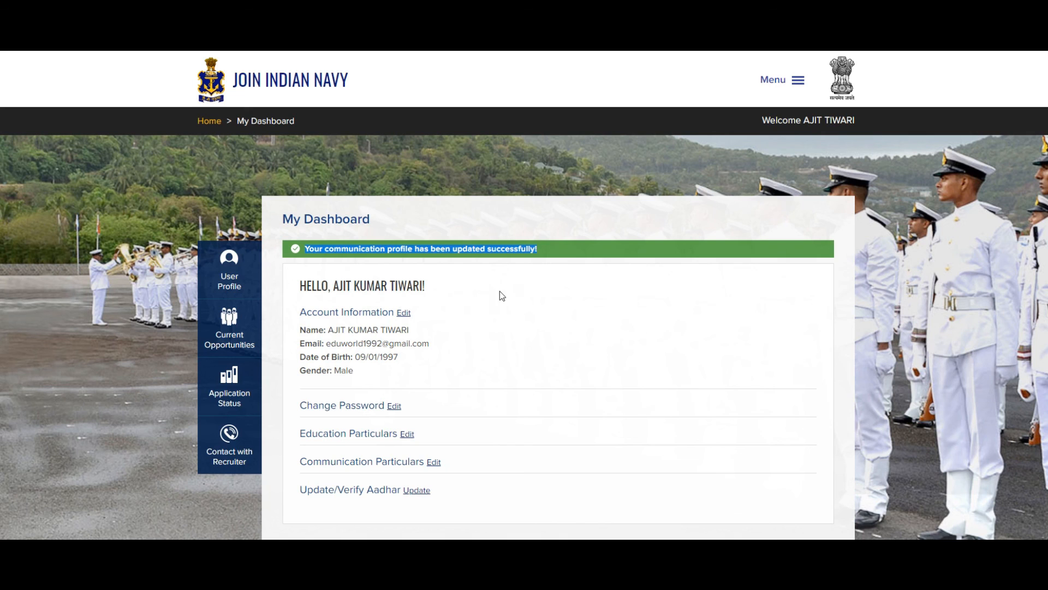
pyautogui.scroll(-1, 406, 282)
pyautogui.scroll(-1, 407, 282)
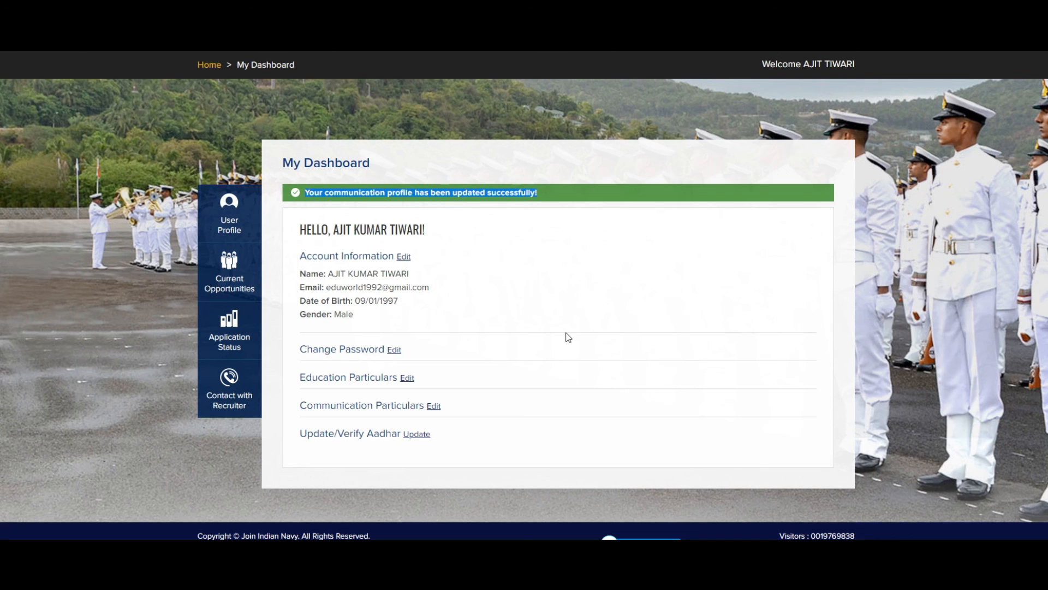
pyautogui.click(236, 281)
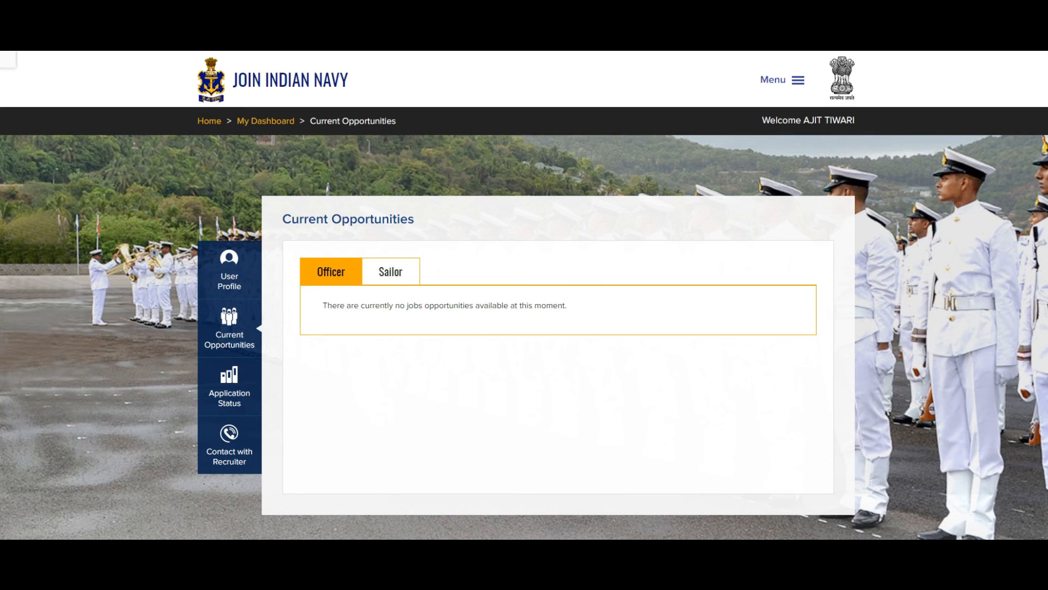
# Step: Check the Sailor opportunities, also empty, then move on to Application Status
pyautogui.moveTo(156, 301); pyautogui.dragTo(282, 358)
pyautogui.click(217, 338)
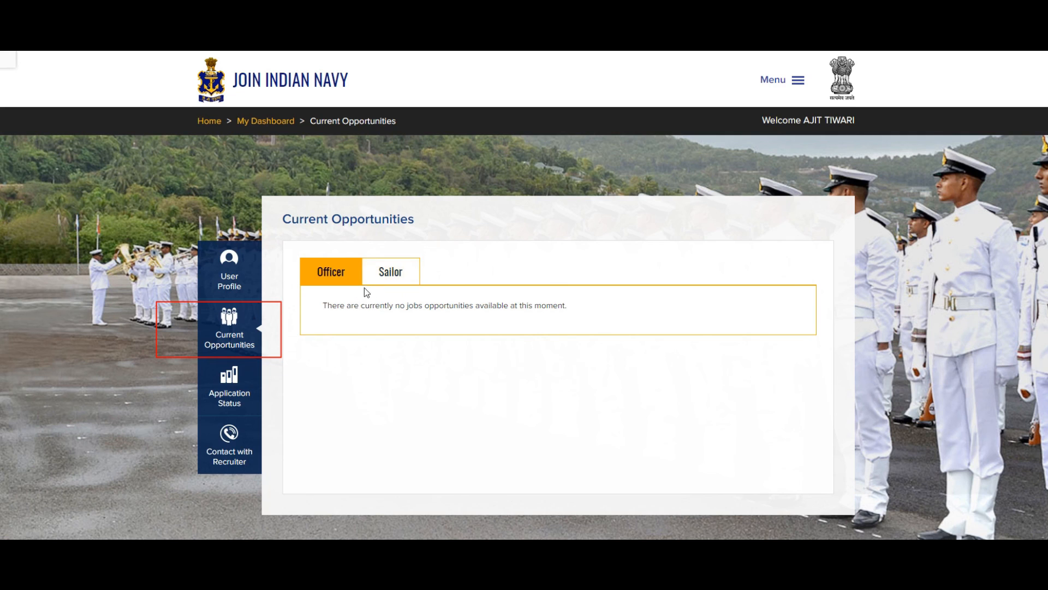
pyautogui.click(222, 339)
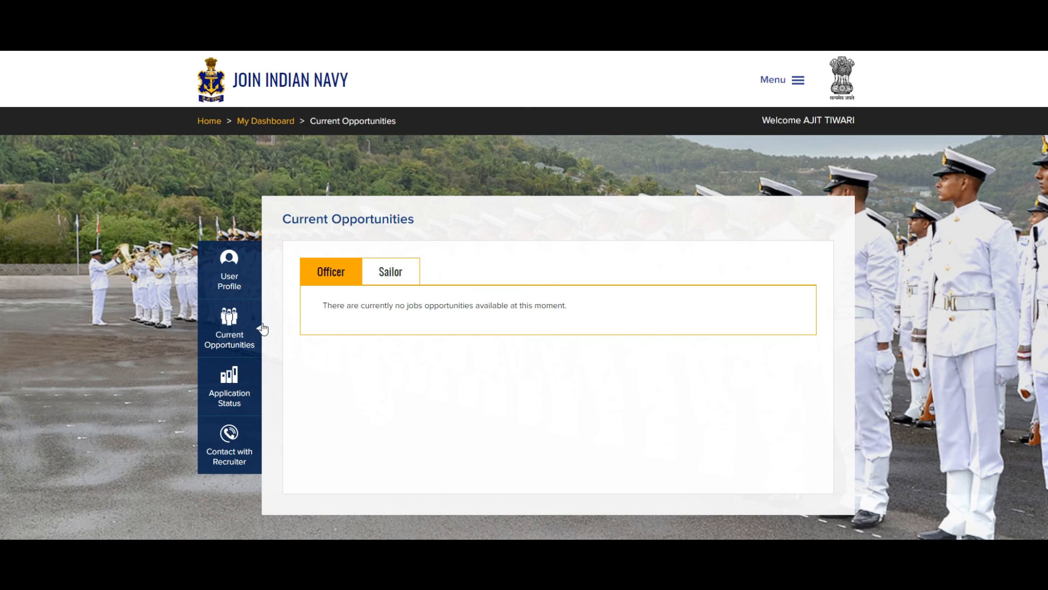
pyautogui.click(388, 285)
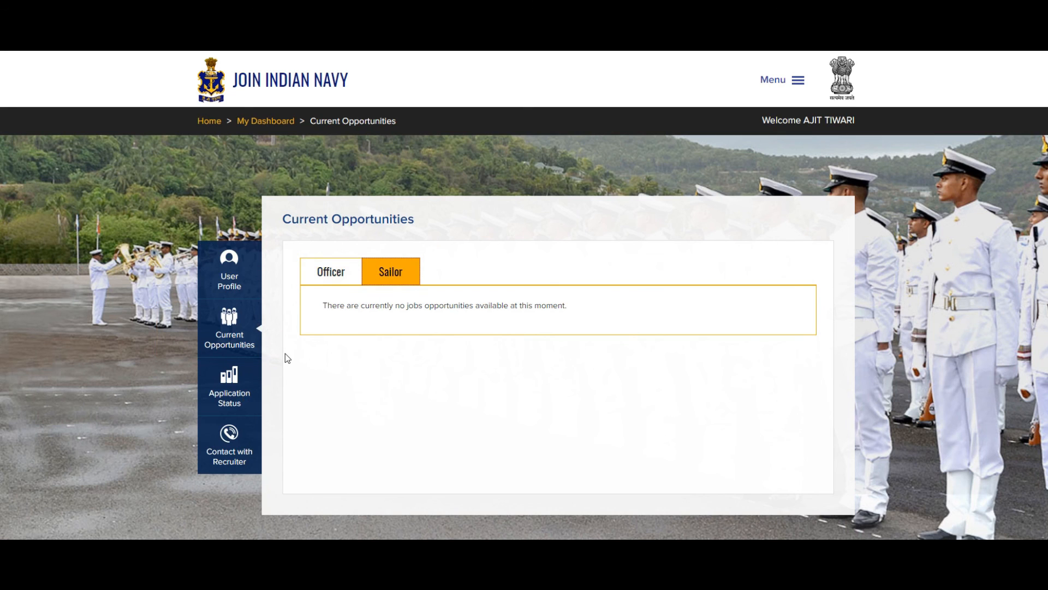
pyautogui.click(253, 383)
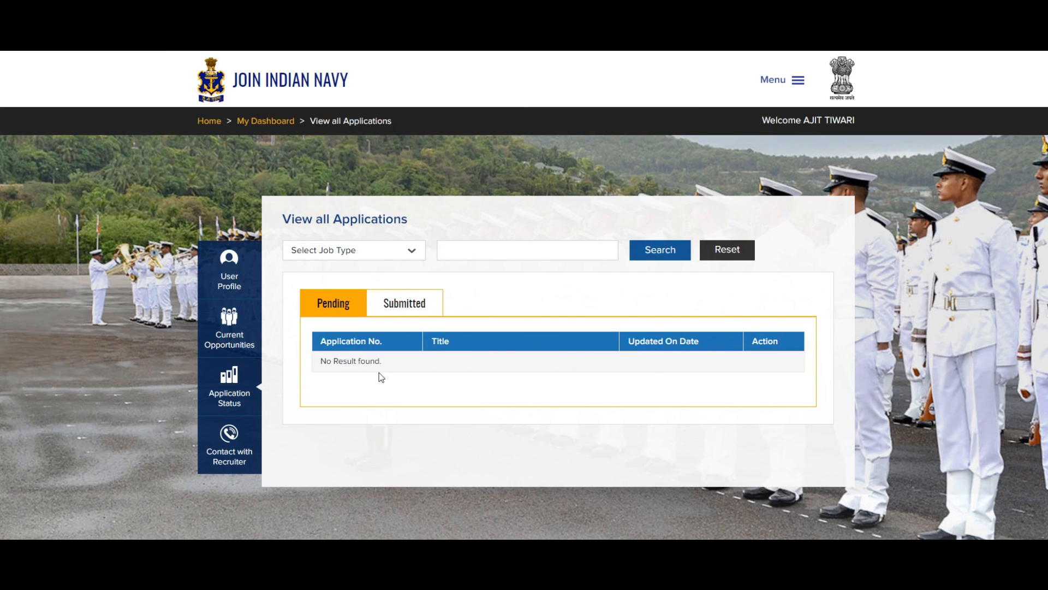
# Step: Review the empty pending applications list by highlighting its no-results message
pyautogui.moveTo(322, 364); pyautogui.dragTo(746, 369)
pyautogui.click(402, 367)
pyautogui.moveTo(321, 361); pyautogui.dragTo(479, 374)
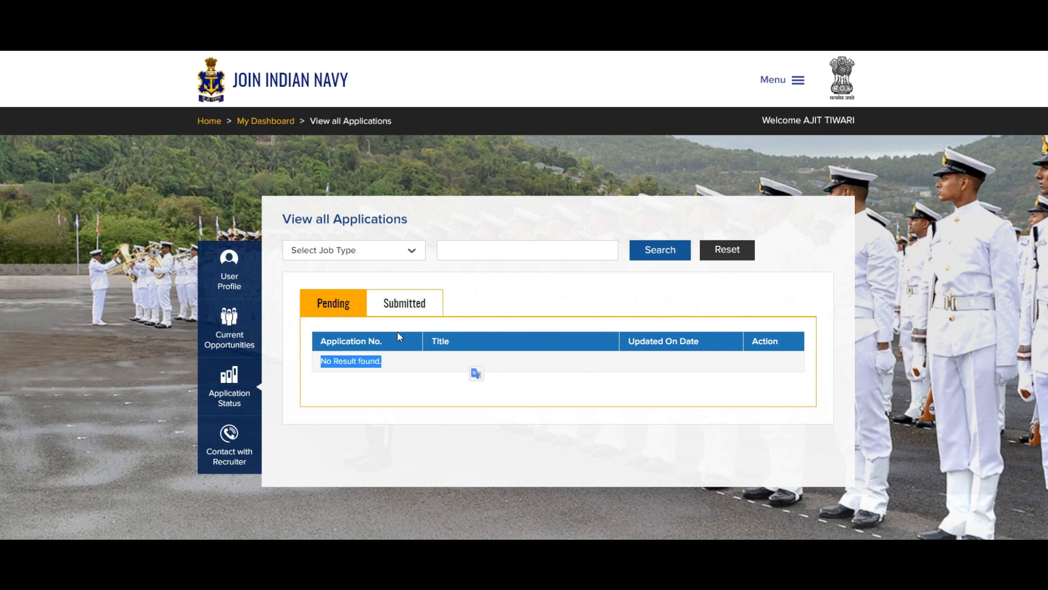
pyautogui.click(360, 369)
# Step: Navigate through User Profile and My Dashboard back to the Edit Profile page
pyautogui.click(235, 284)
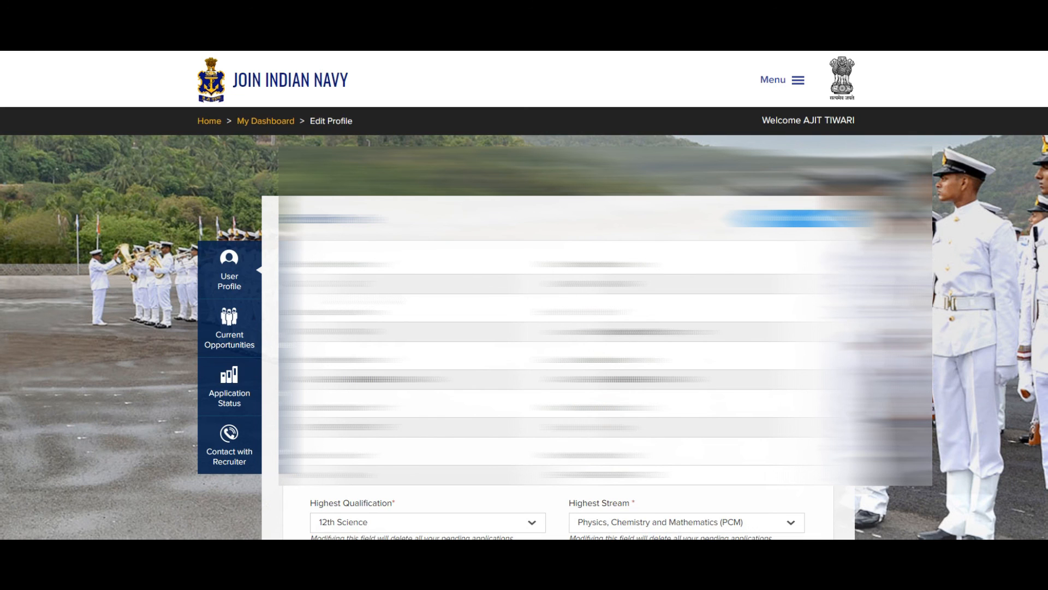
pyautogui.click(790, 221)
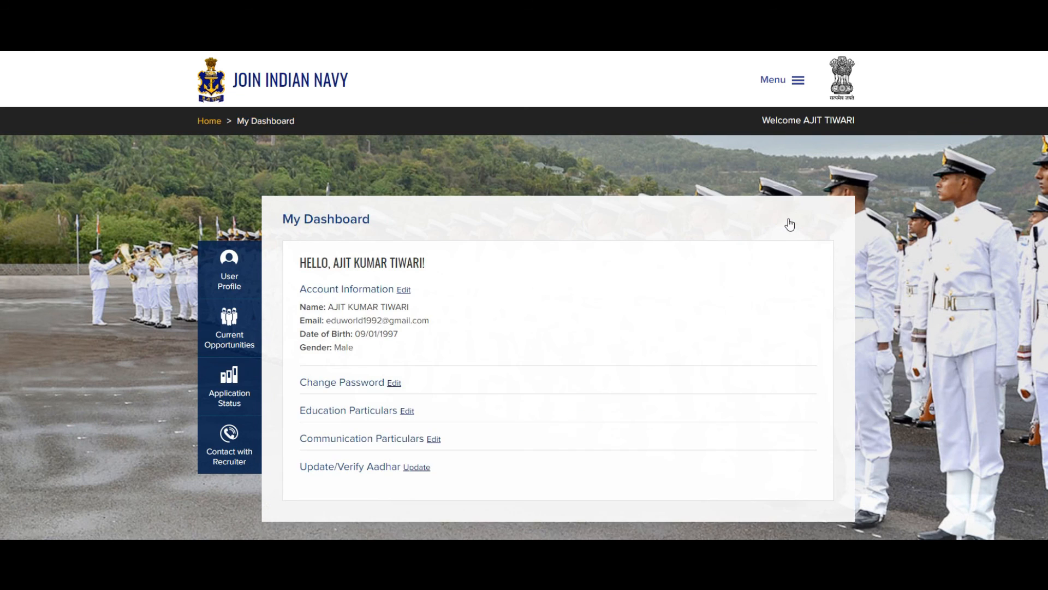
pyautogui.click(221, 269)
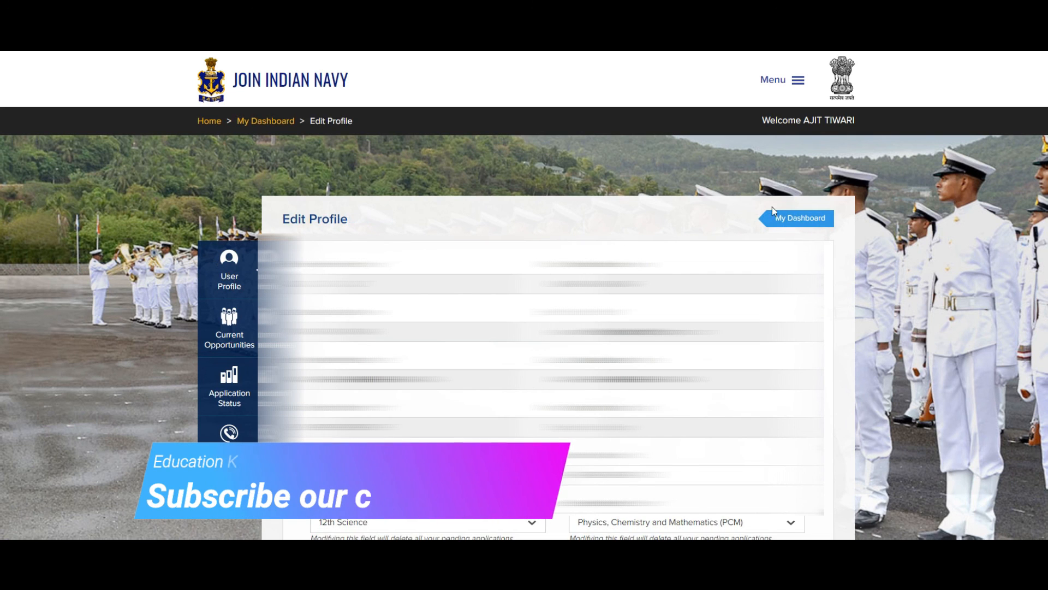
pyautogui.click(796, 226)
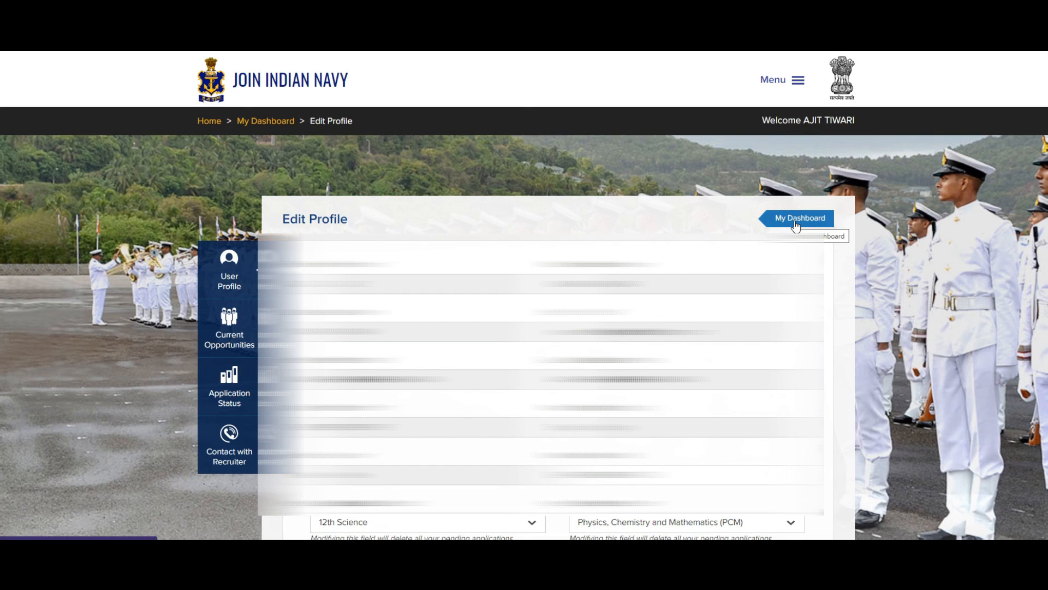